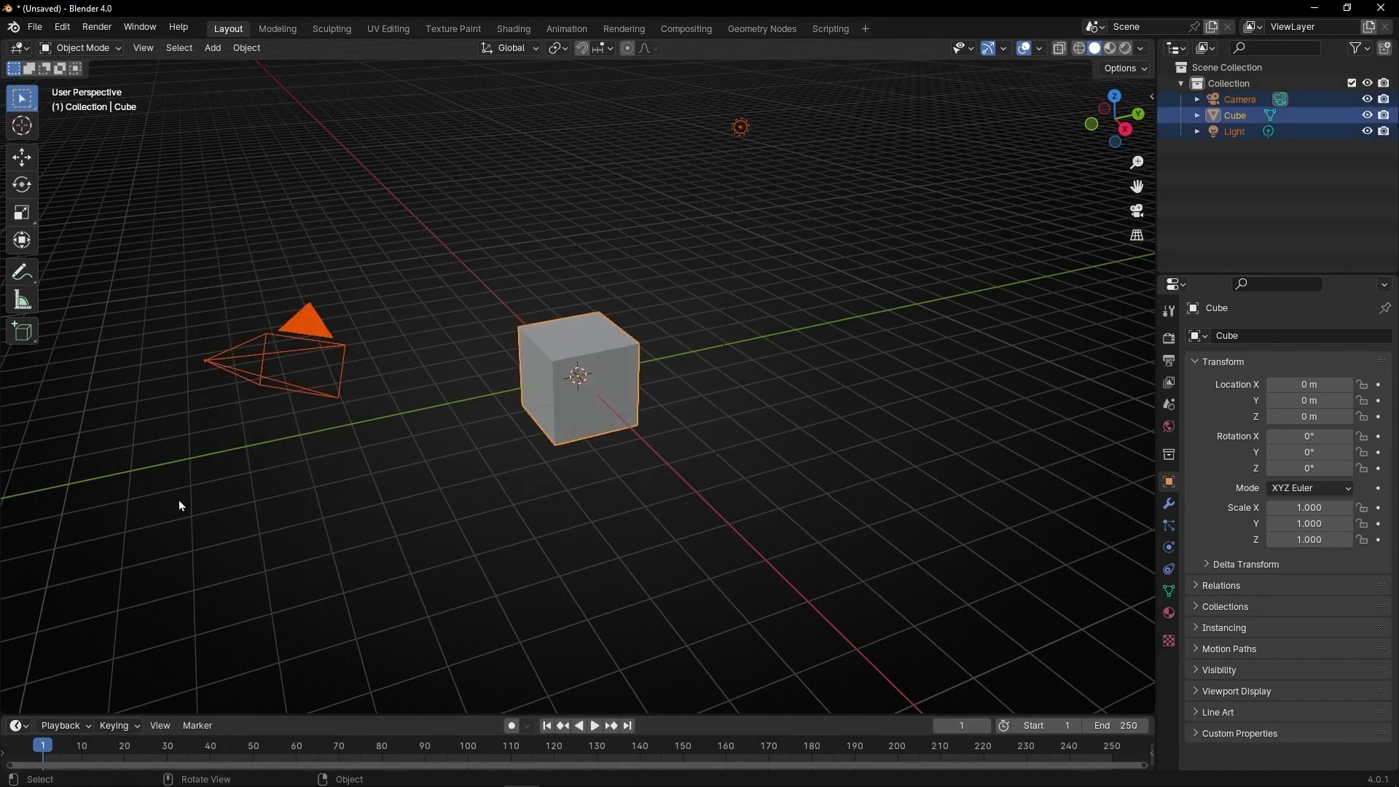
Step: Delete the default camera, cube and light, and switch to the Geometry Nodes workspace with the spreadsheet closed
key(Delete)
click(758, 29)
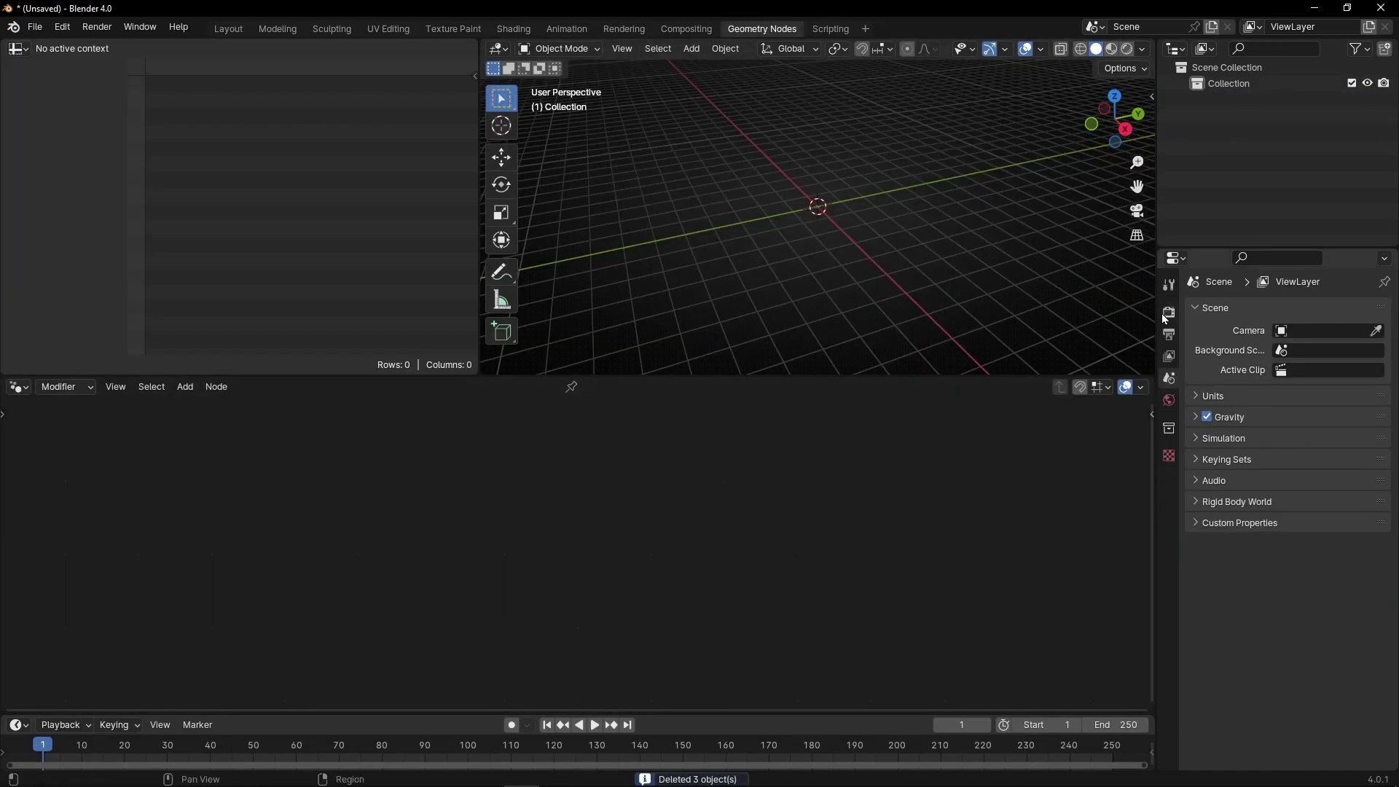
drag(1153, 312, 1381, 312)
right_click(407, 50)
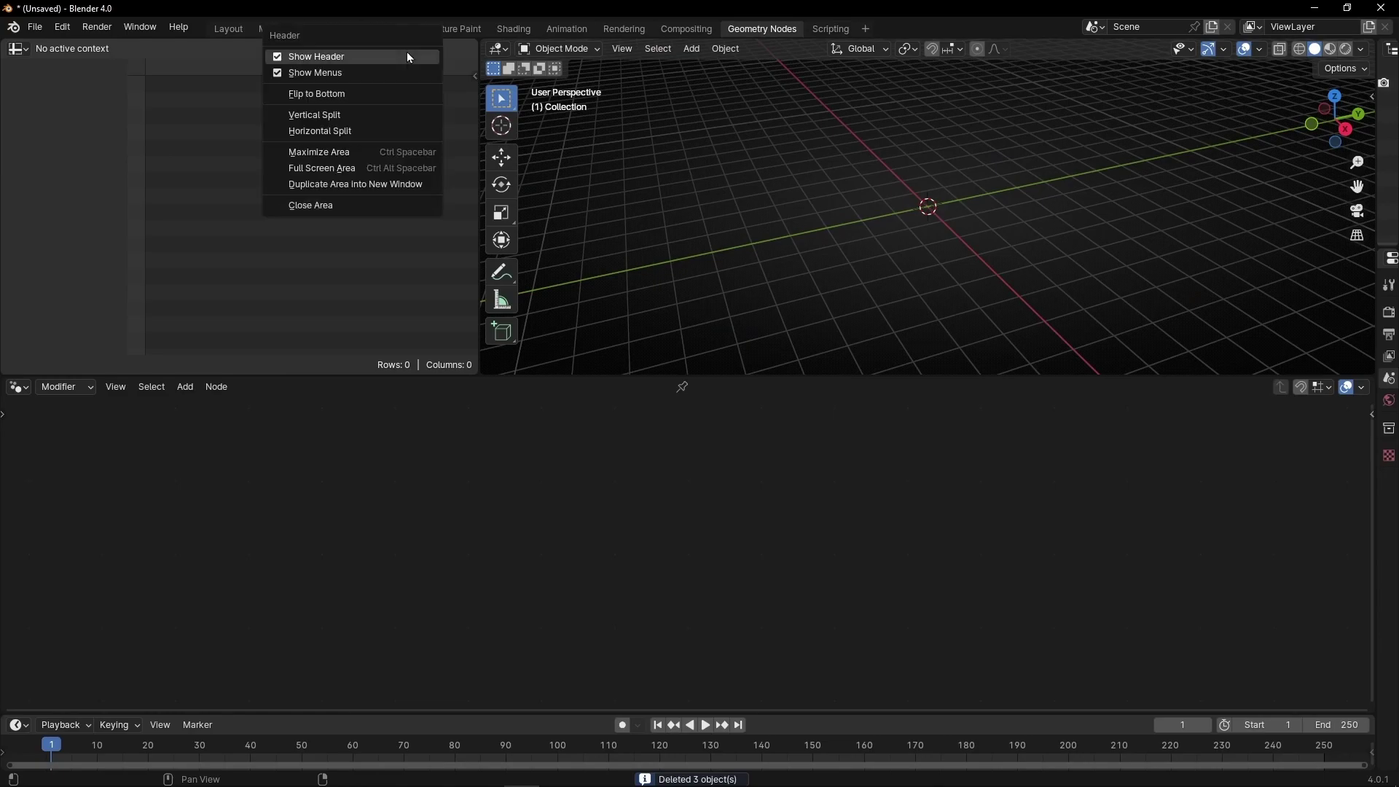
click(332, 205)
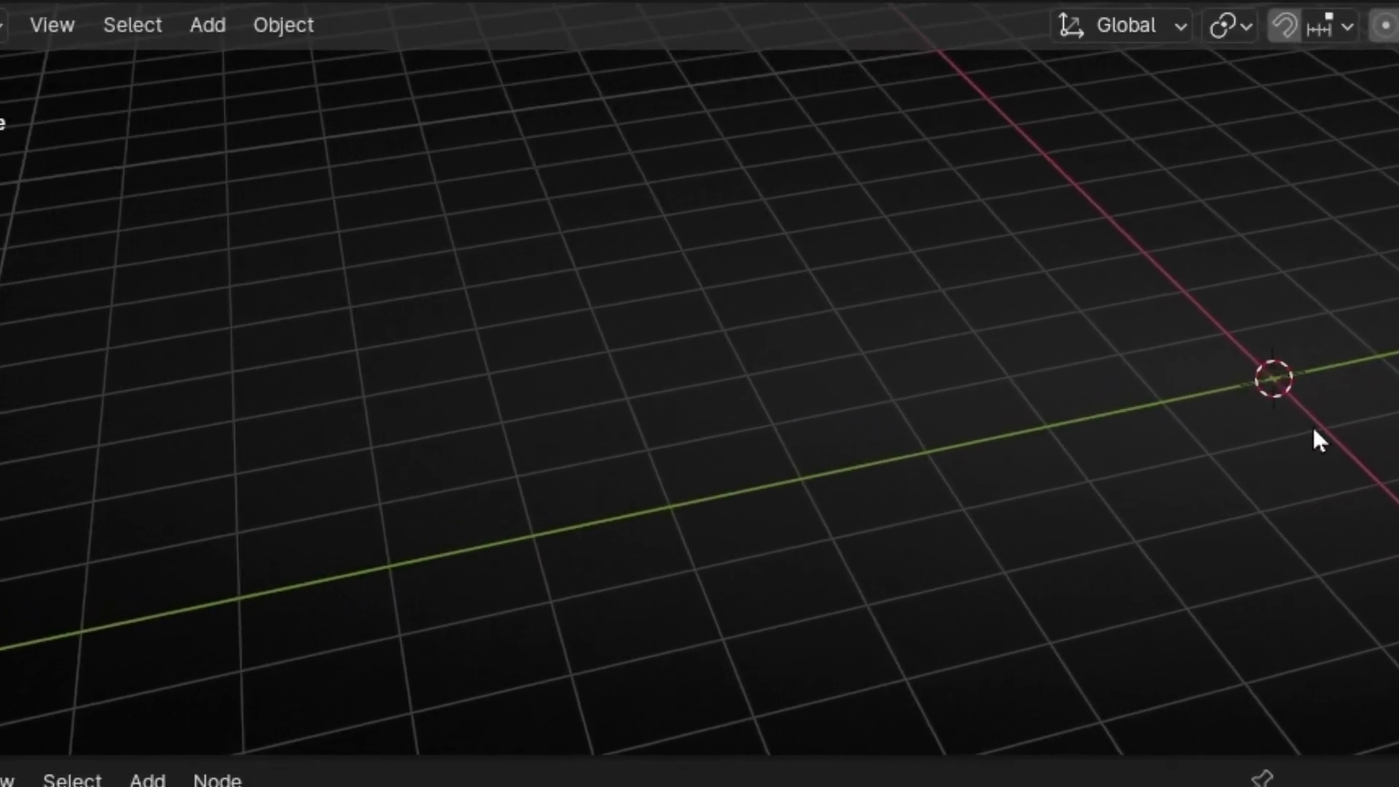
Step: Add a Bezier curve at the origin and frame it in the viewport
click(217, 50)
mouse_move(295, 106)
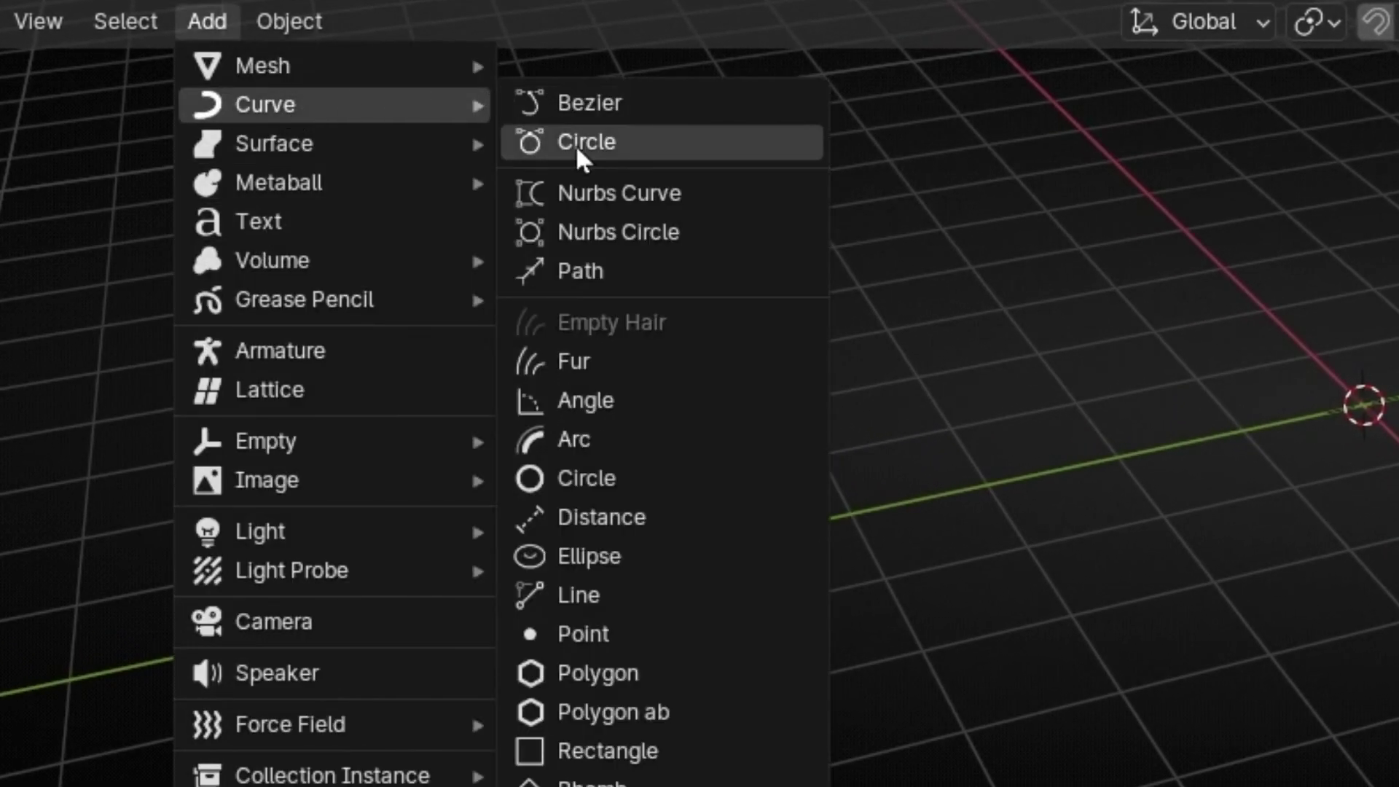
click(639, 105)
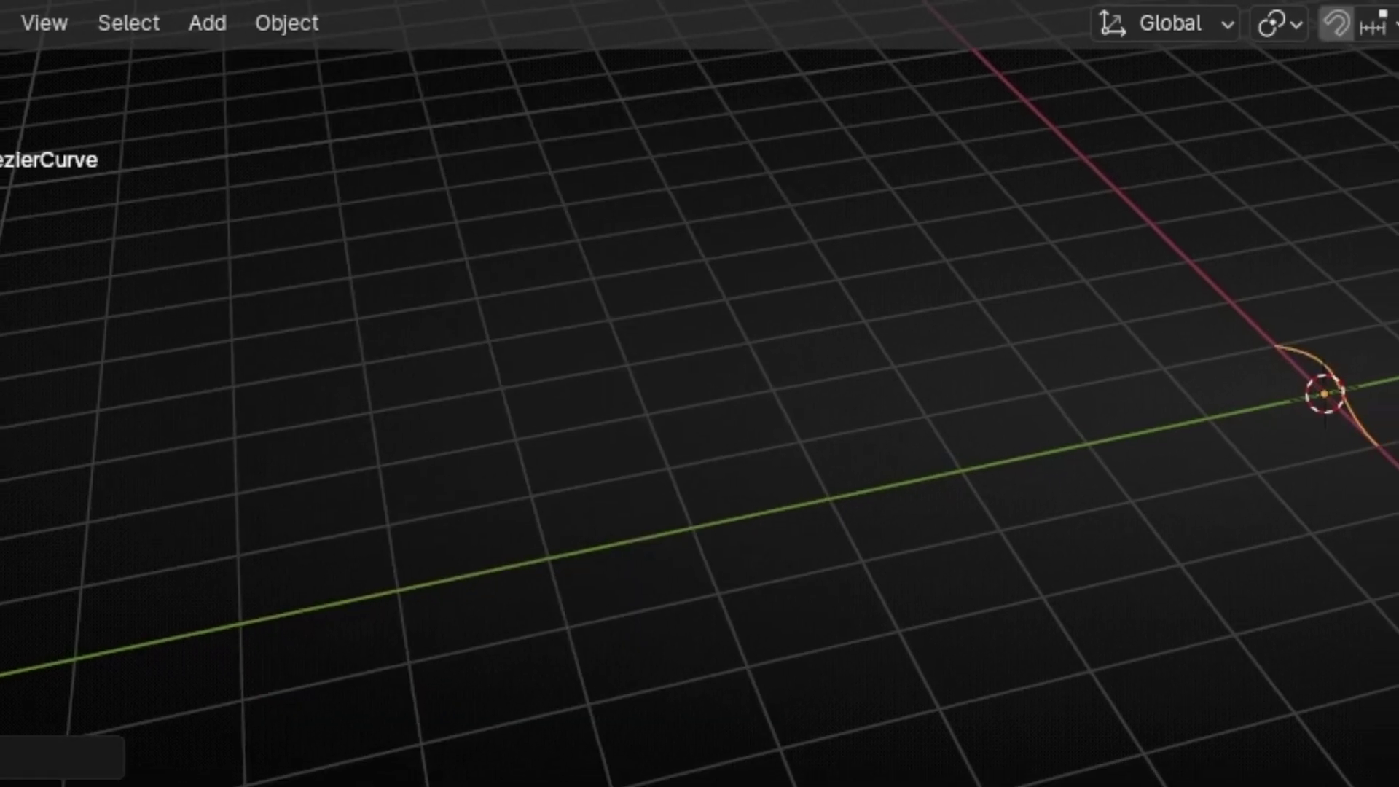
scroll(831, 278, up, 7)
middle_drag(831, 278, 692, 211)
scroll(692, 212, up, 2)
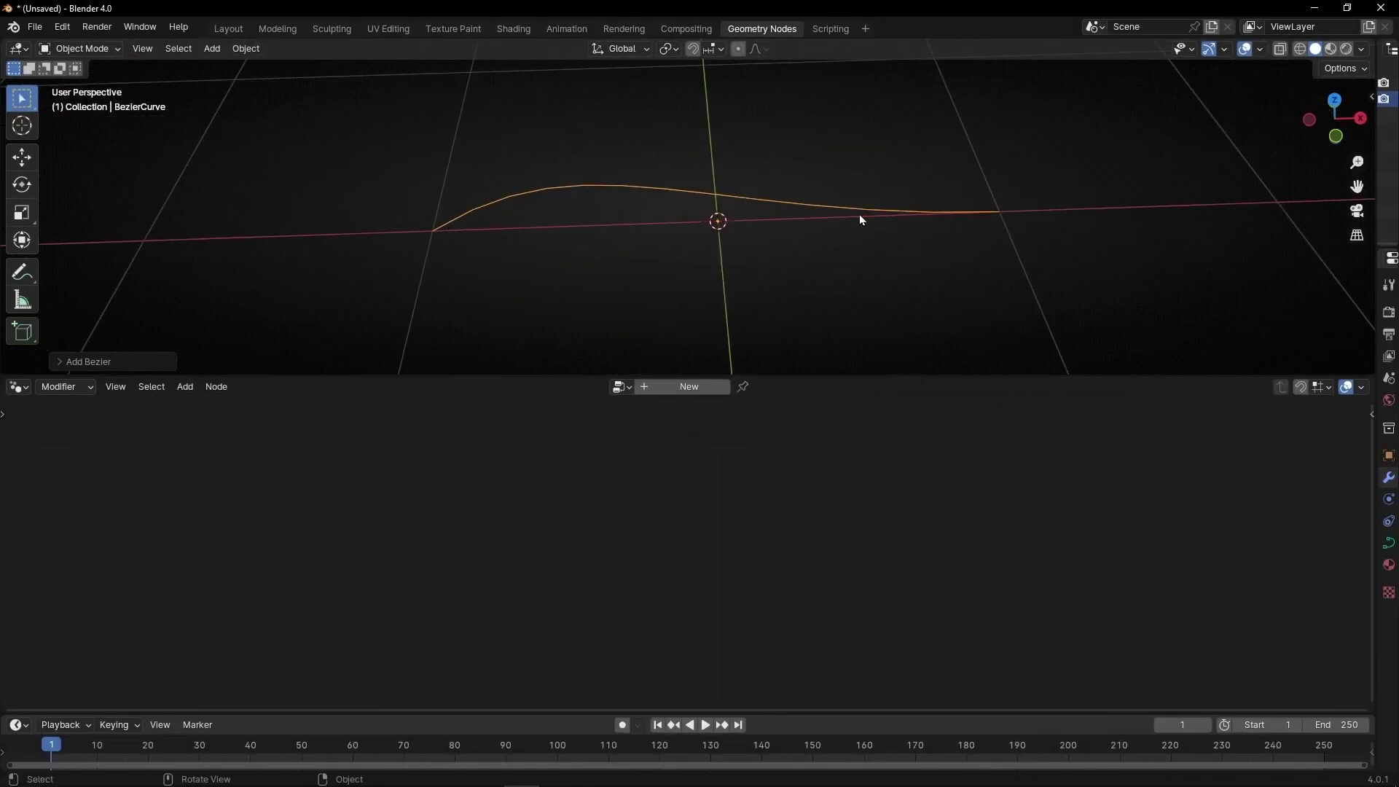
Step: Create a new geometry node tree and insert an Instance on Points node between input and output
click(691, 389)
key(Home)
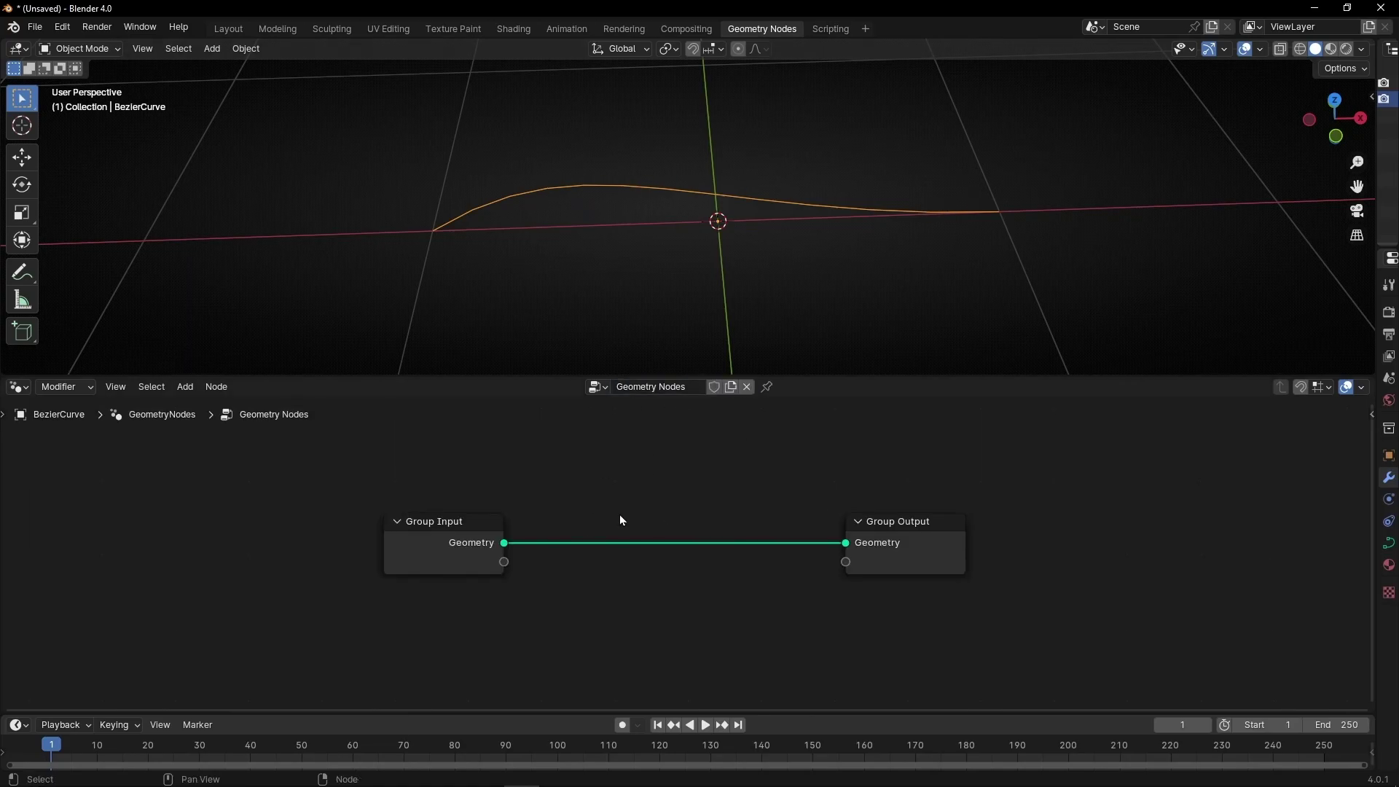
key(shift+a)
mouse_move(620, 517)
text(insta)
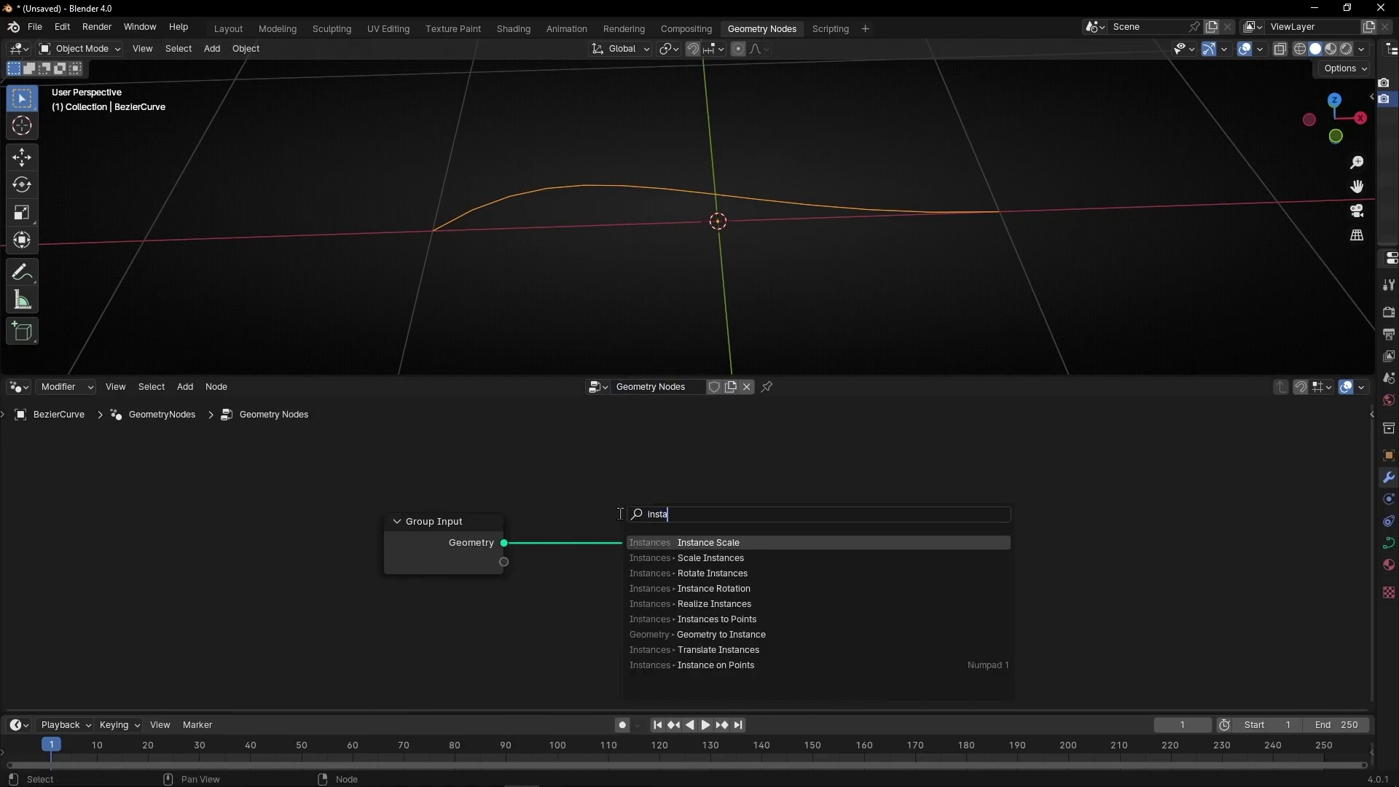
text(nce on p)
key(Return)
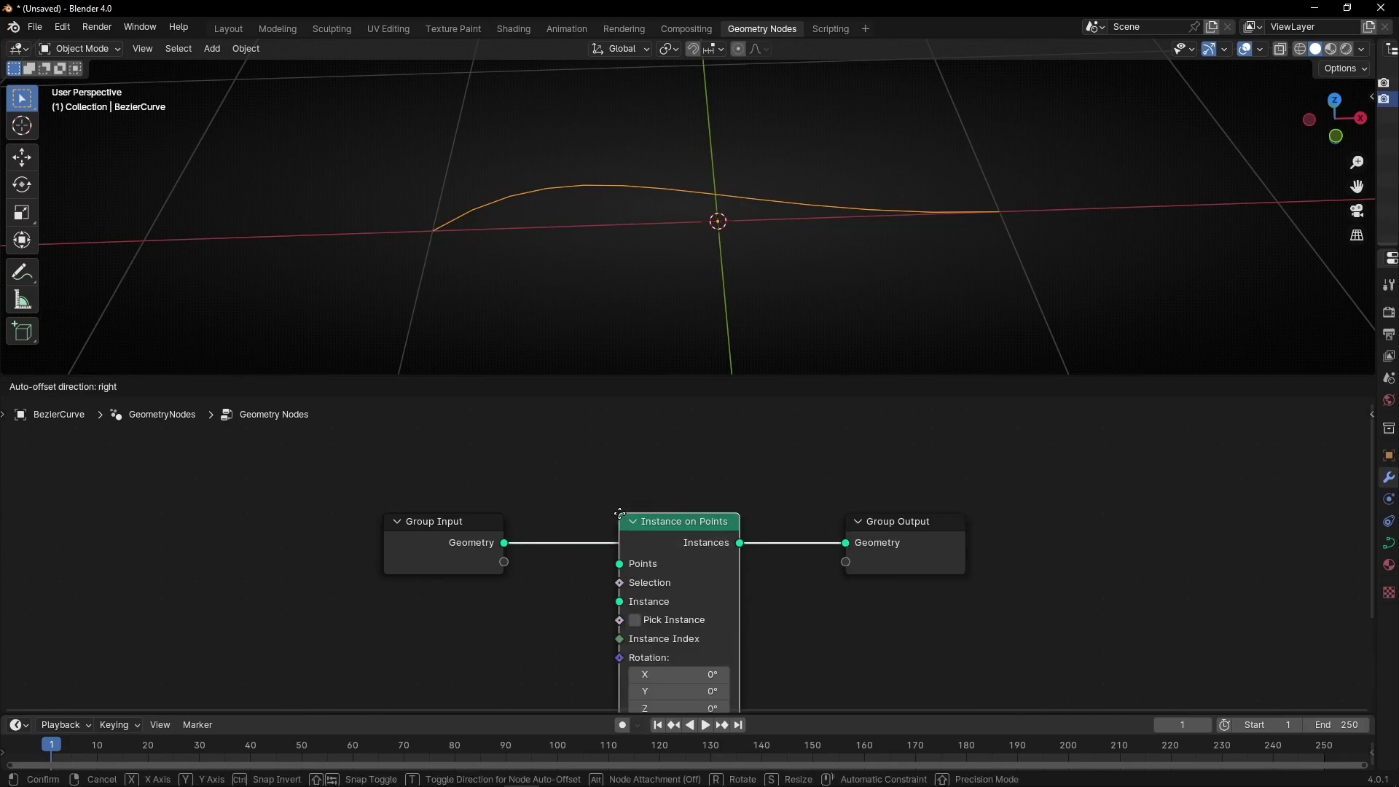
click(657, 501)
Step: Instance a Cone node with 0.1 m bottom radius and 0.9 m depth
scroll(656, 496, up, 3)
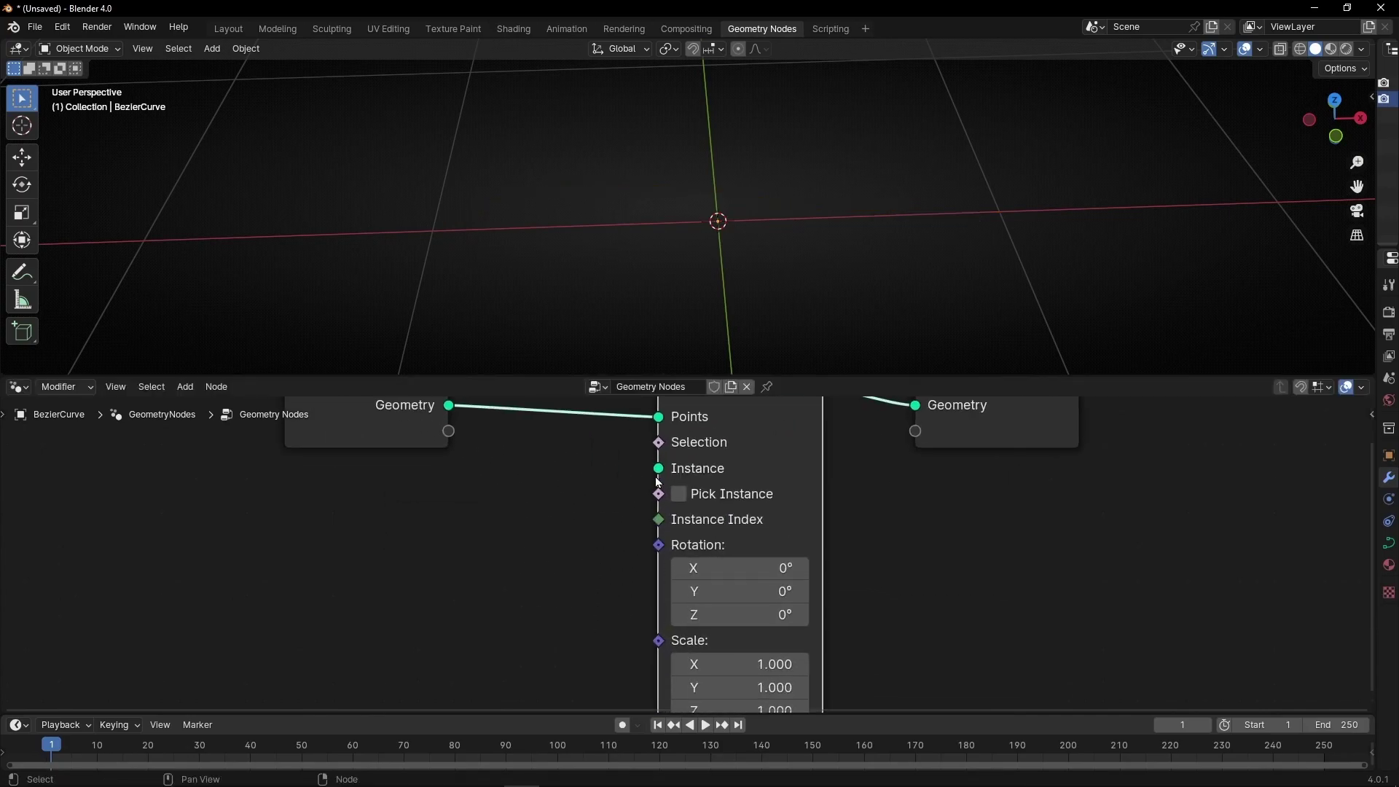
drag(658, 482, 515, 562)
text(con)
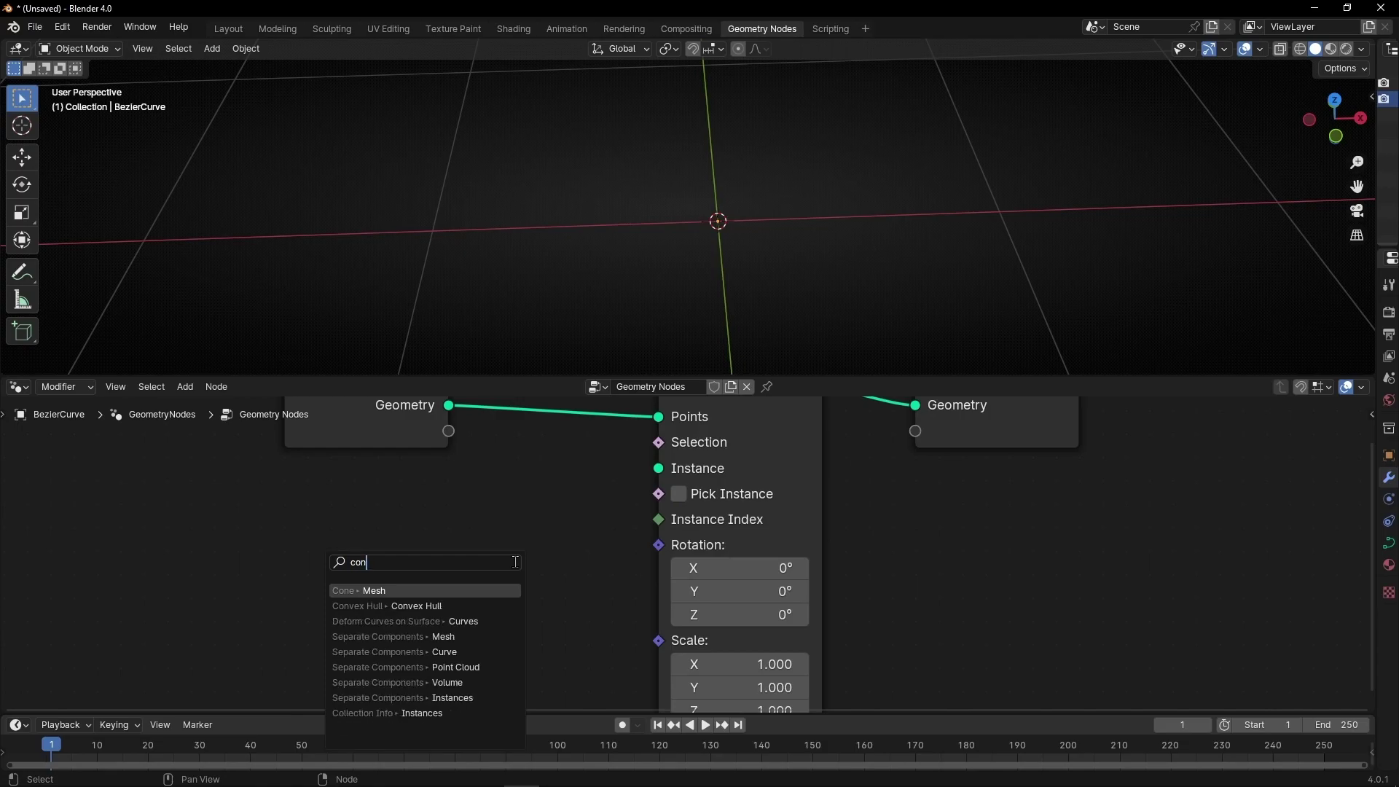
key(Return)
click(570, 508)
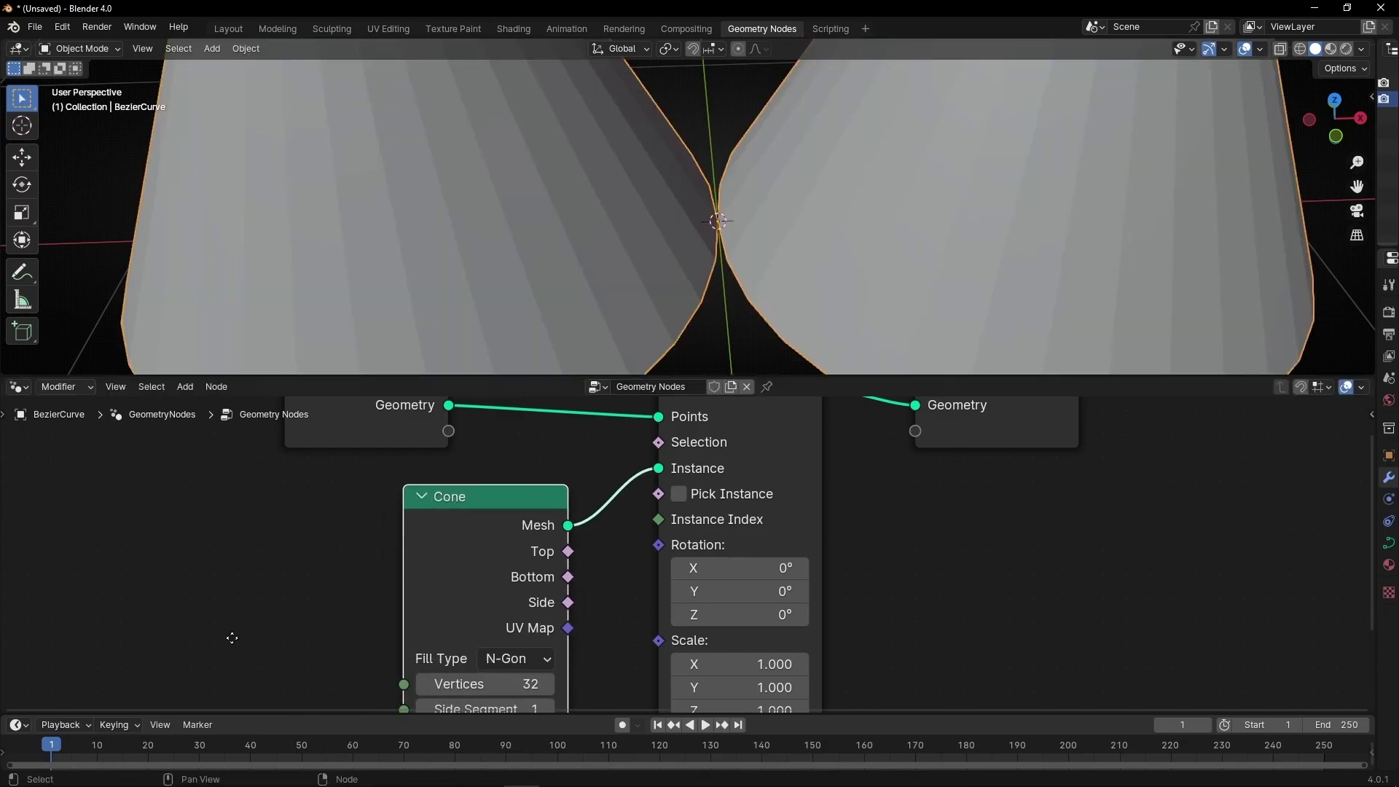
middle_drag(231, 638, 228, 493)
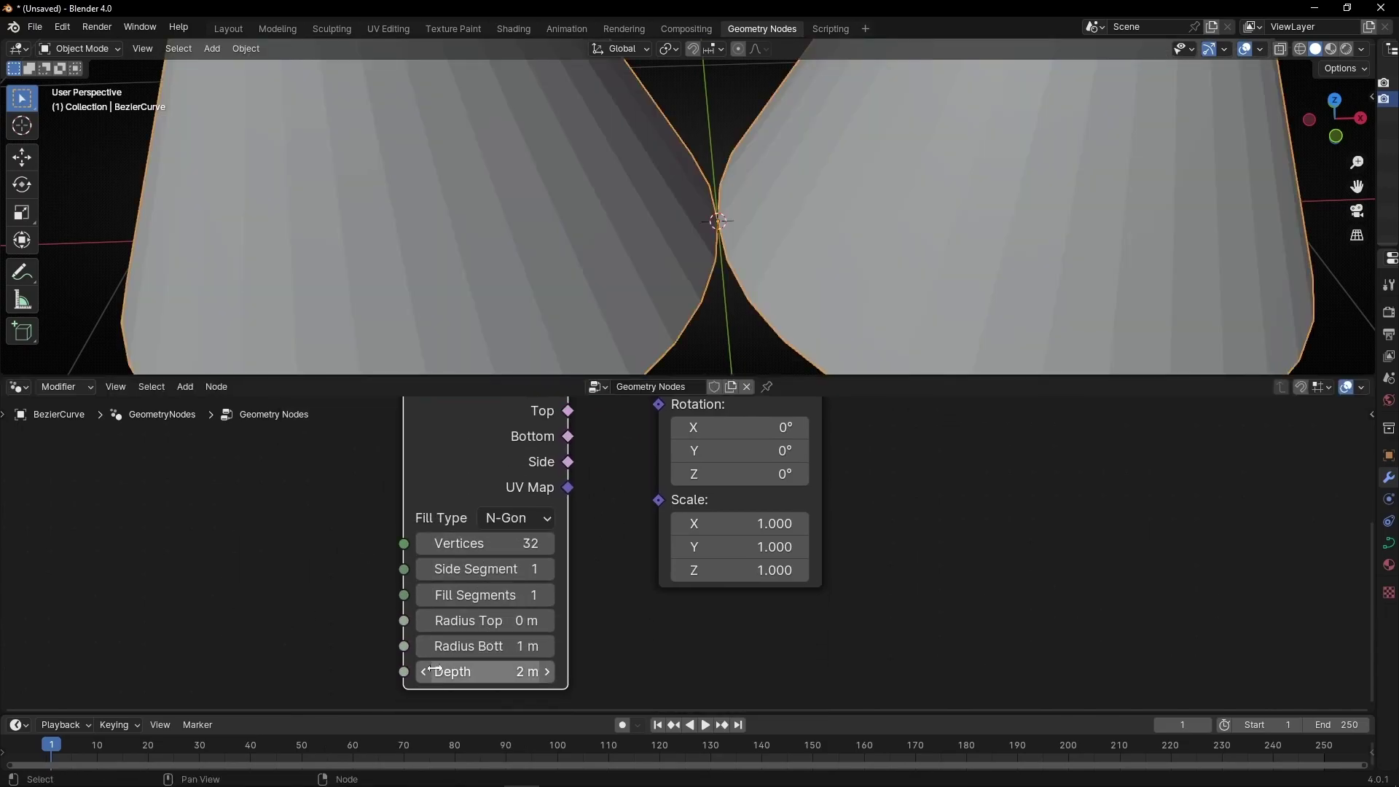
drag(434, 671, 408, 671)
scroll(487, 288, down, 3)
middle_drag(487, 289, 496, 270)
drag(427, 648, 405, 676)
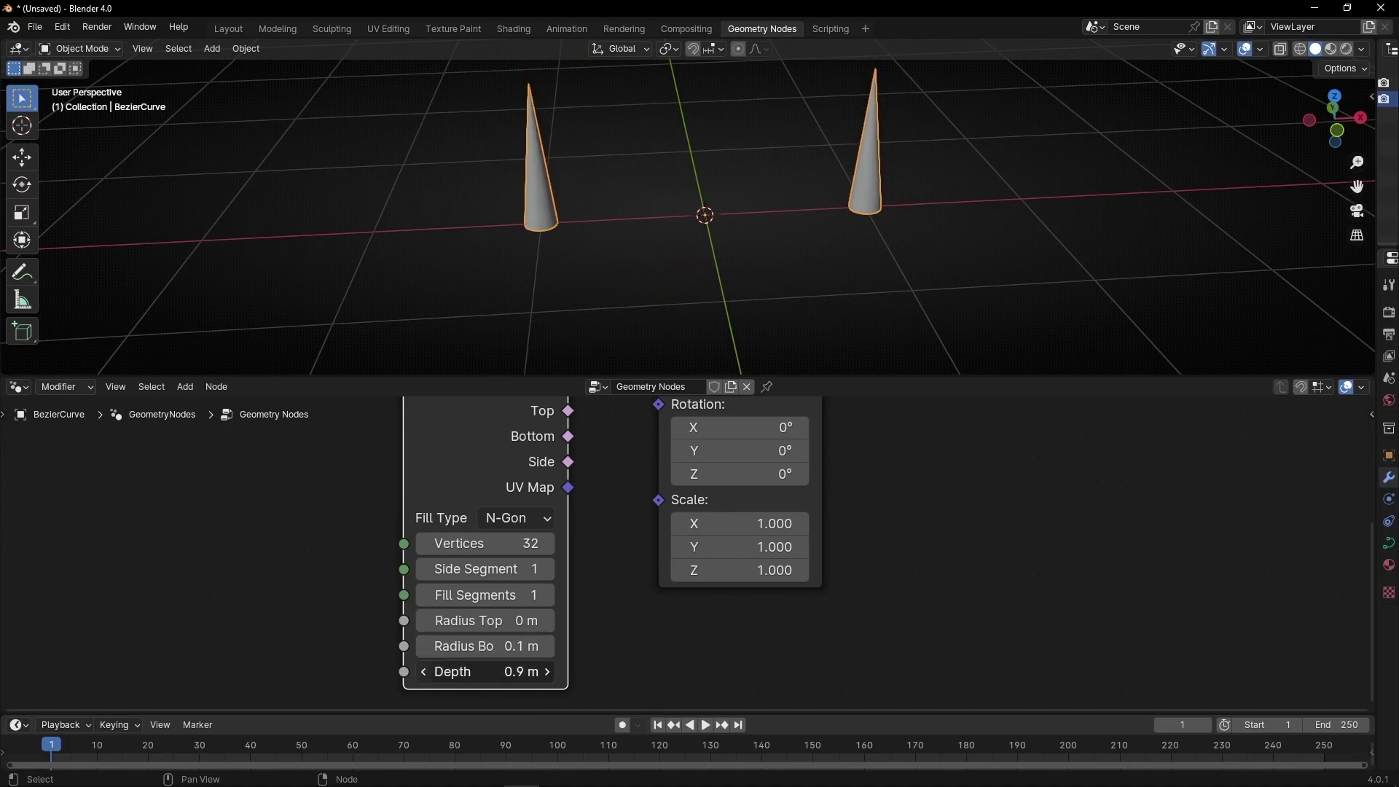
Step: Set the cone depth to 0.4 m, collapse the Cone node, and move Group Input left
click(427, 676)
click(427, 676)
click(427, 677)
click(427, 677)
click(427, 676)
middle_drag(618, 483, 706, 658)
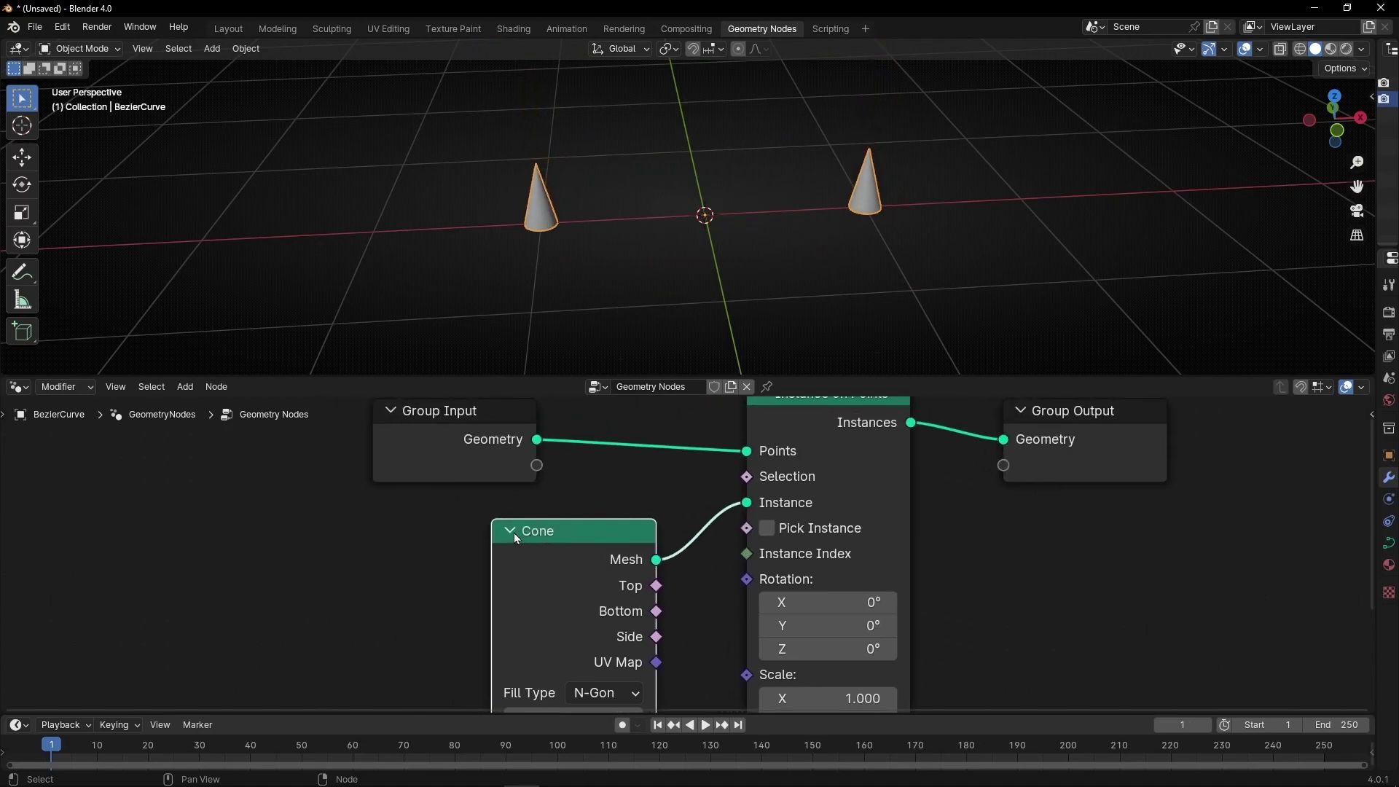
click(512, 533)
middle_drag(475, 562, 502, 681)
drag(453, 538, 251, 509)
Step: Insert a Resample Curve node with Count 10 before Instance on Points
key(shift+a)
text(re)
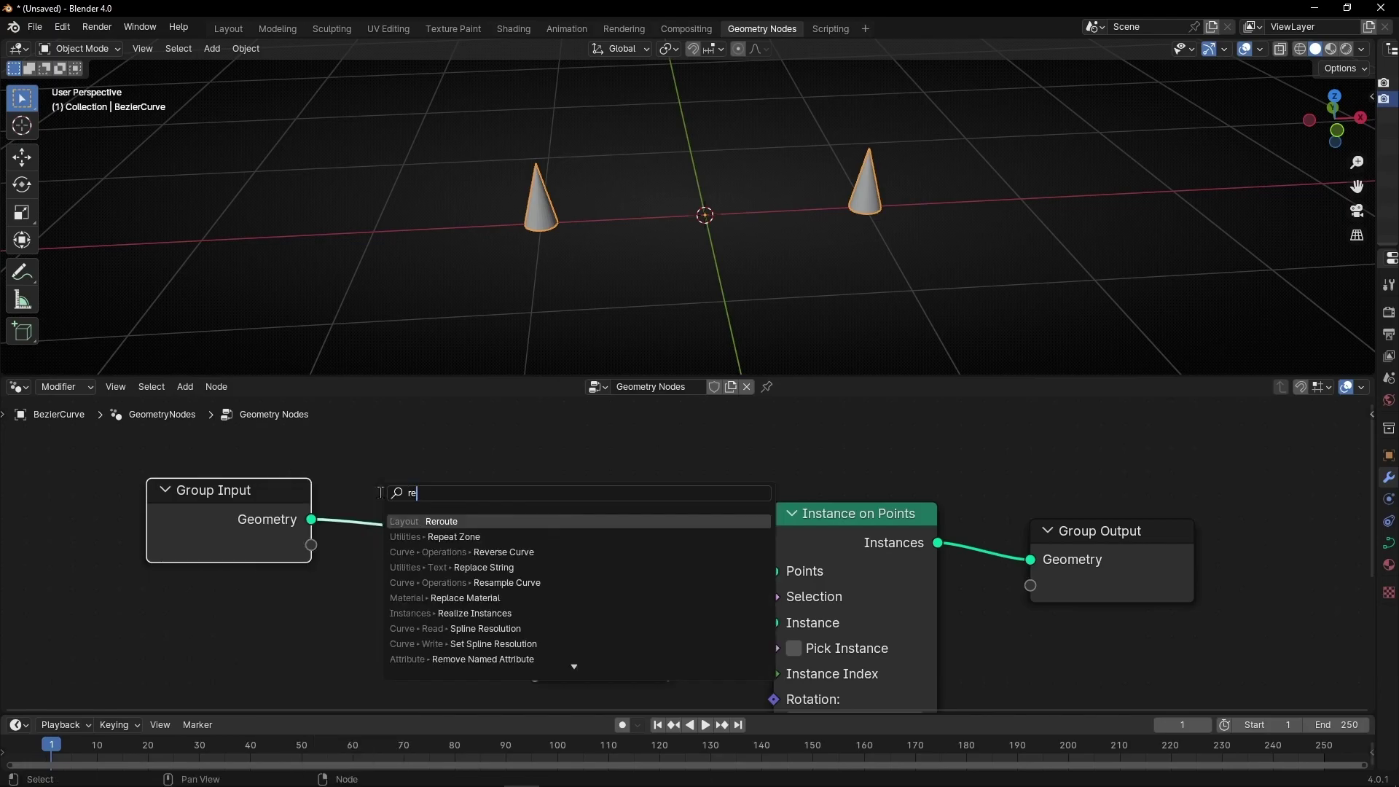
text(samp)
key(Return)
click(674, 601)
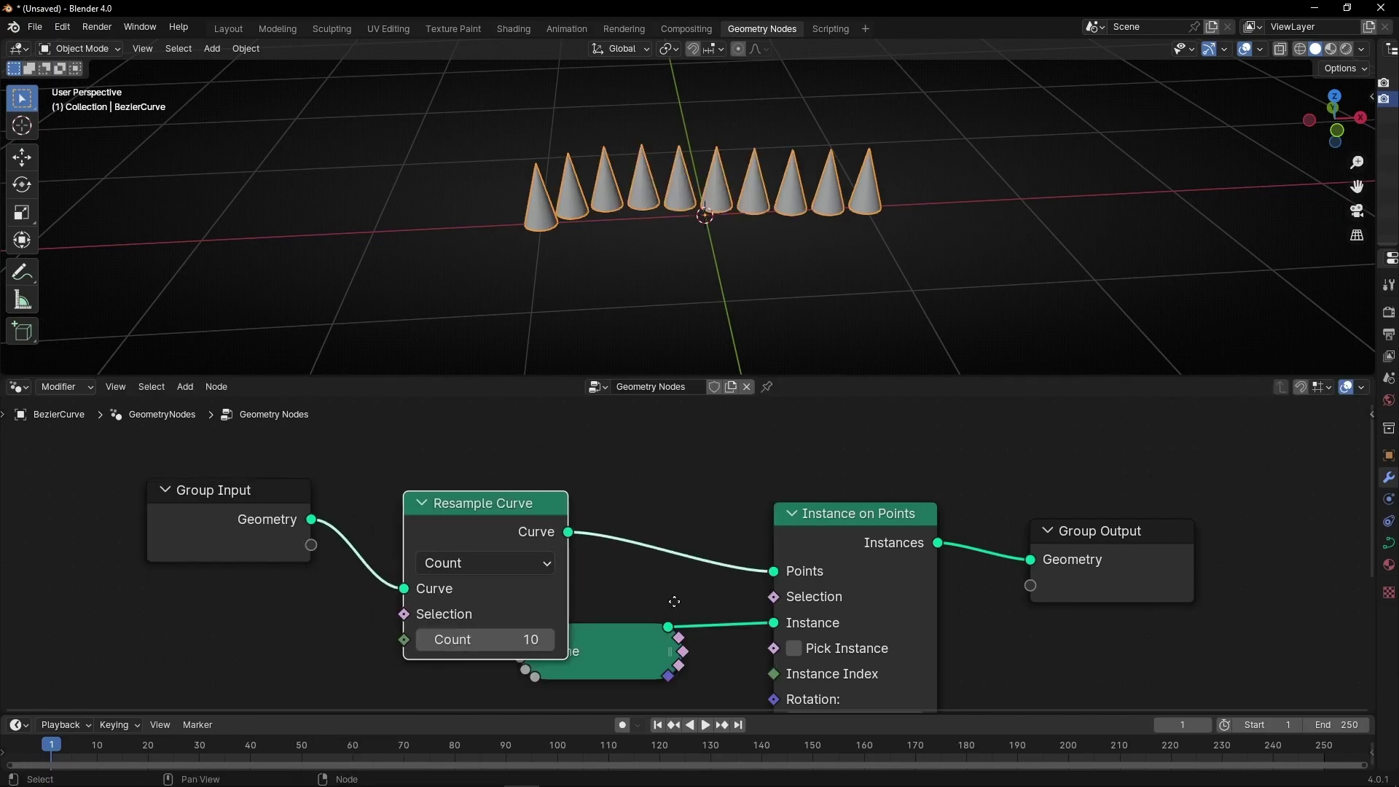
middle_drag(675, 602, 663, 559)
scroll(771, 207, up, 2)
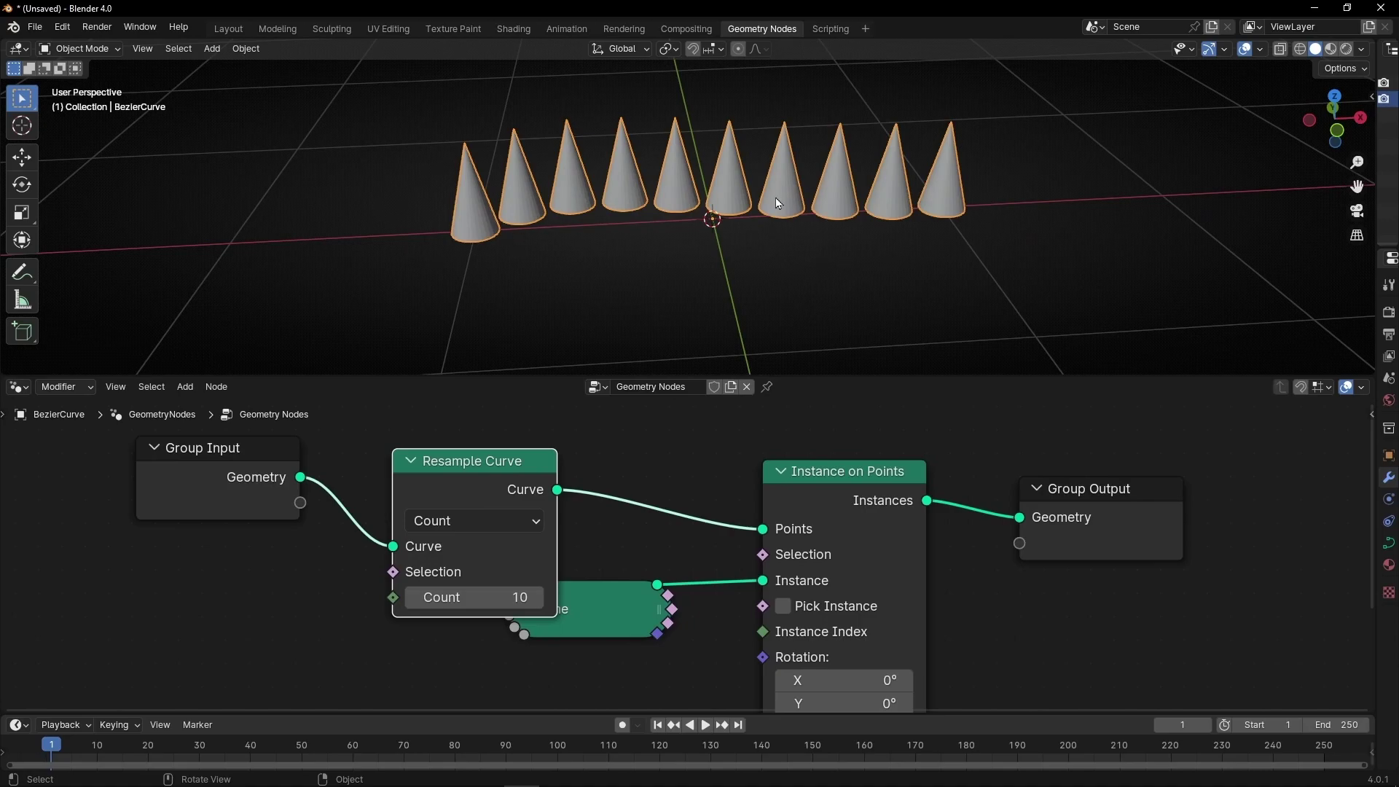
mouse_move(775, 198)
middle_down()
mouse_move(579, 196)
mouse_move(816, 215)
mouse_move(799, 199)
middle_up()
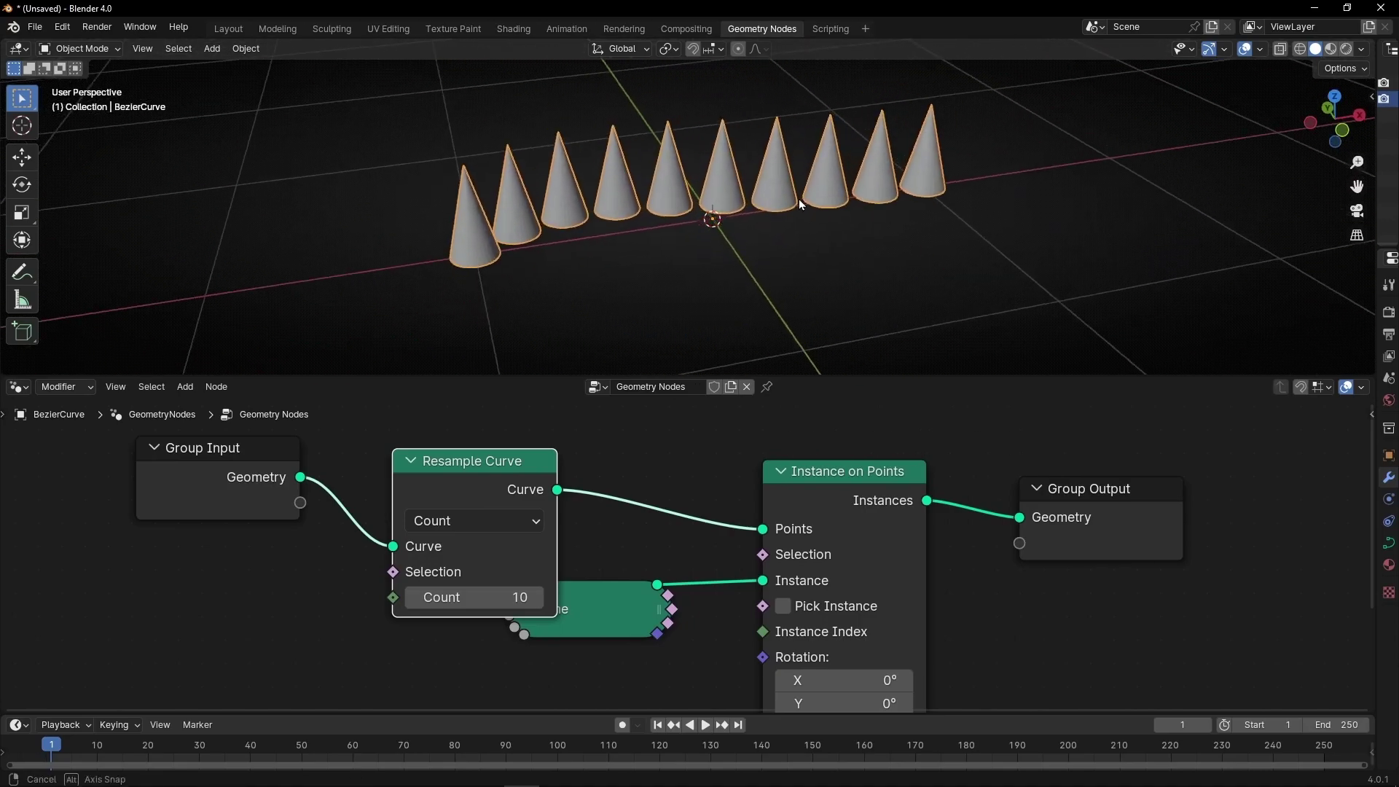
Step: Collapse Resample Curve and link a Curve Tangent node into the Instance on Points Rotation input
click(418, 458)
drag(574, 610, 589, 562)
middle_drag(709, 664, 659, 512)
drag(715, 508, 389, 560)
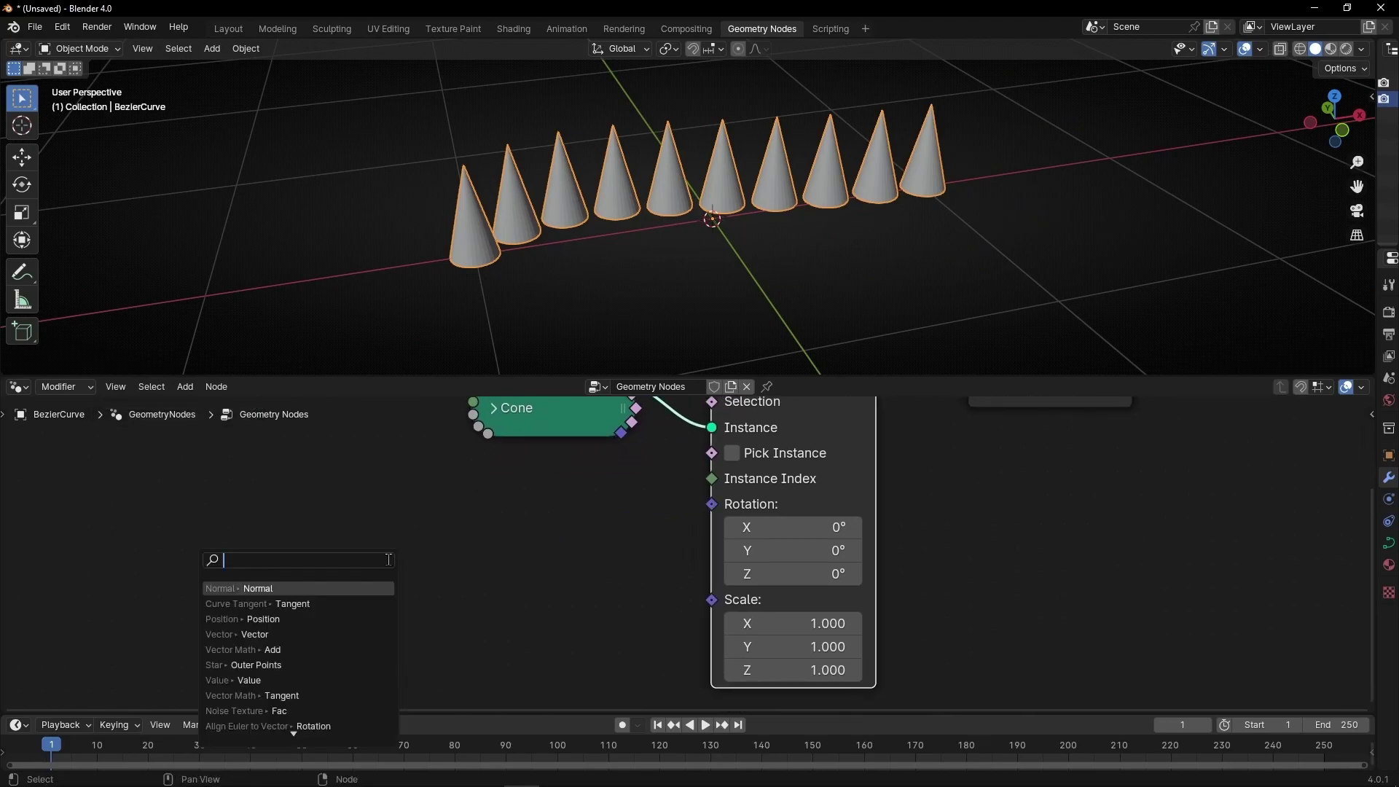
text(curve tange)
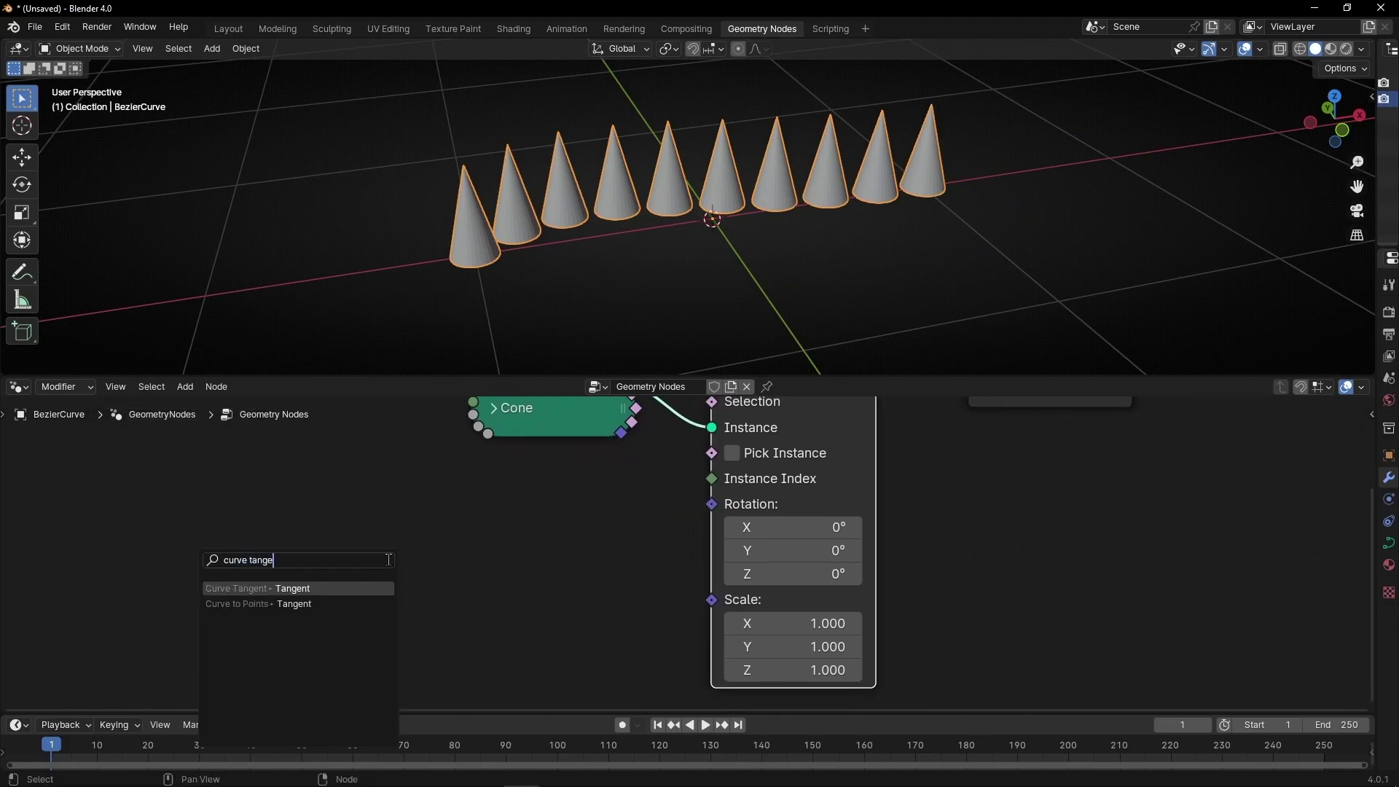
key(Return)
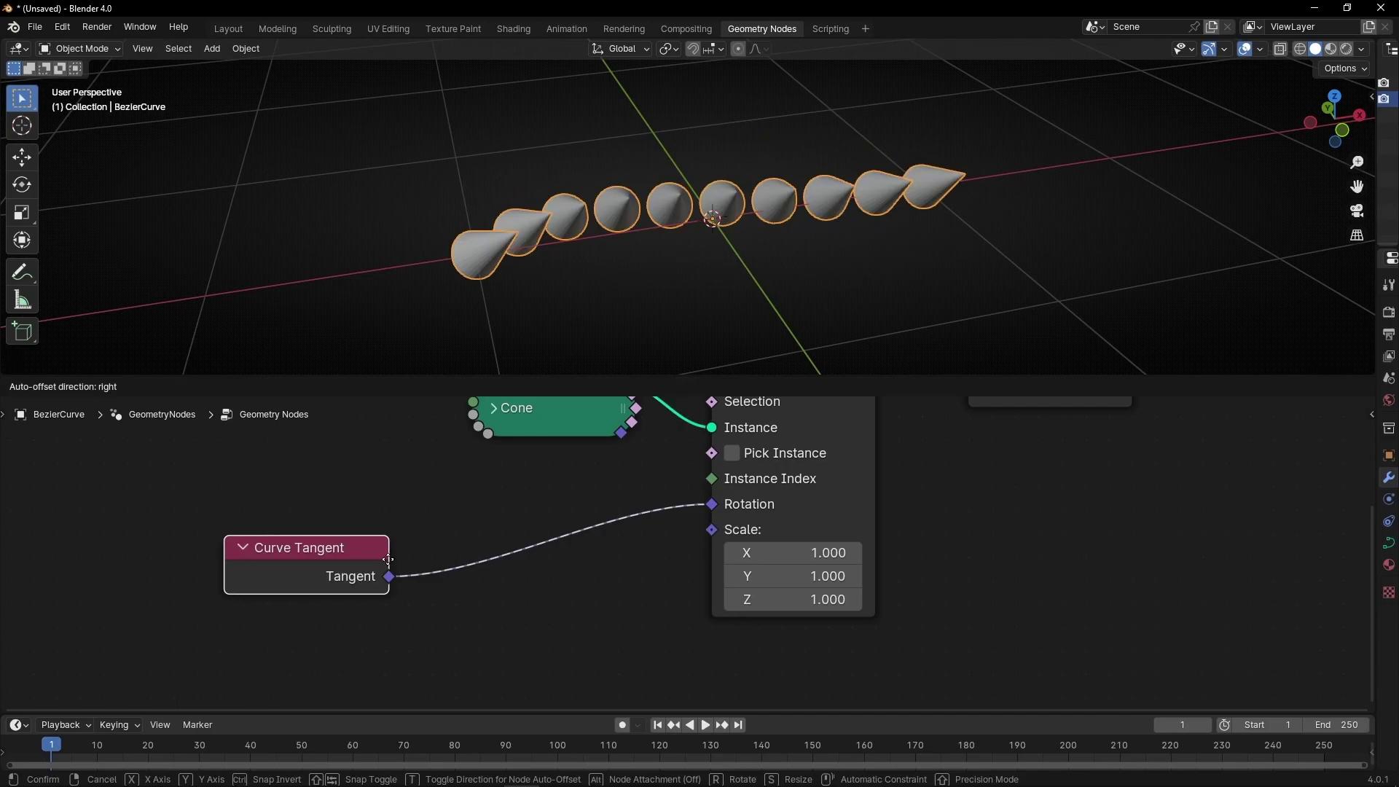
click(430, 561)
middle_drag(509, 357, 516, 294)
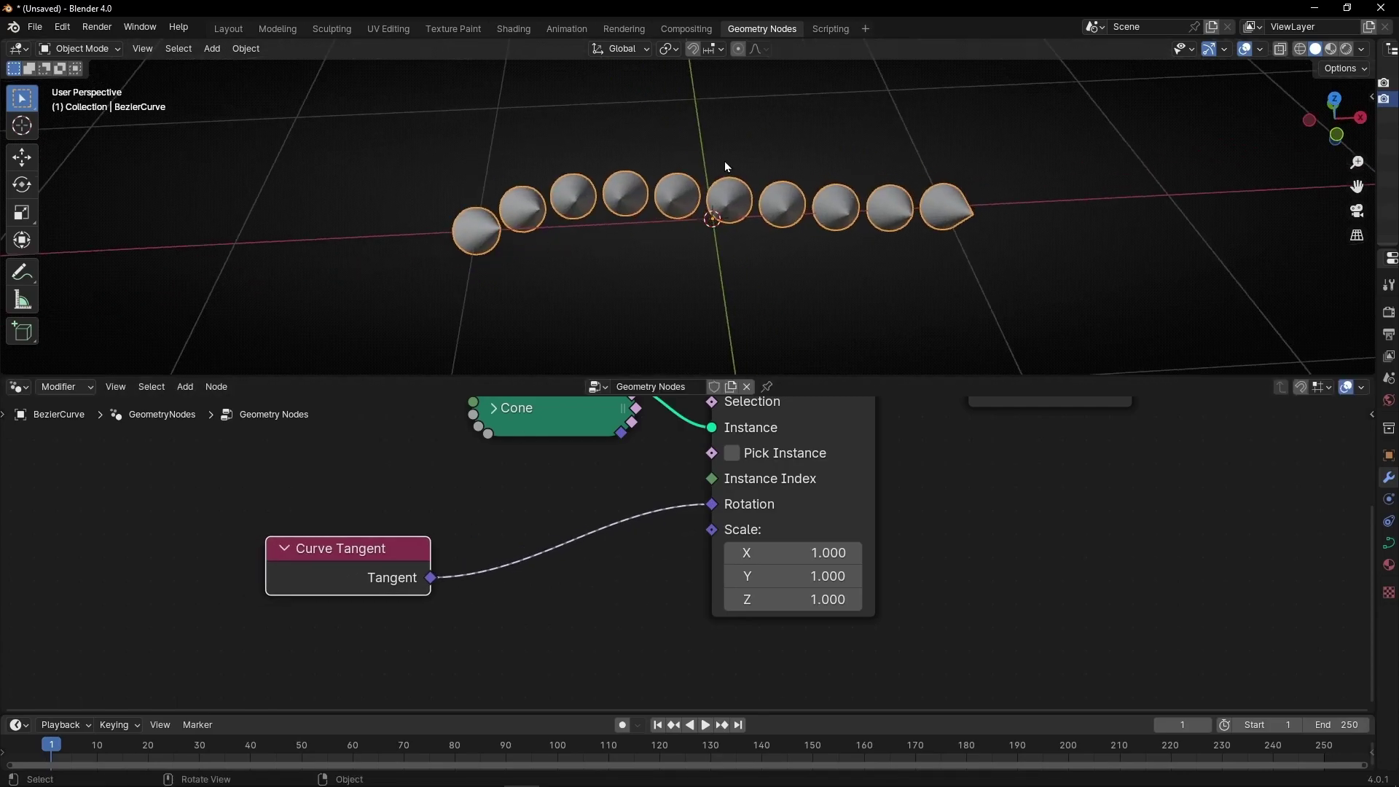
key(Tab)
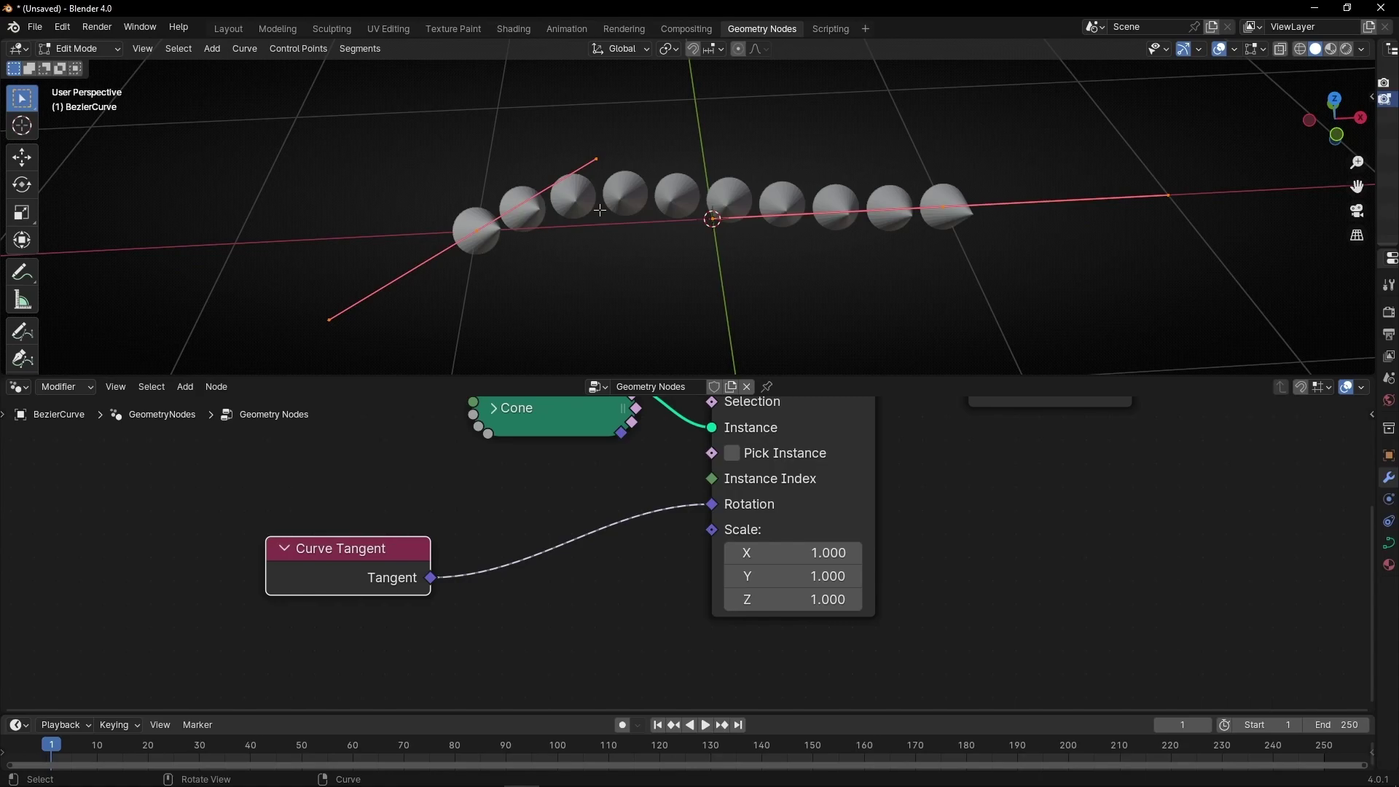
middle_drag(600, 210, 590, 234)
middle_drag(587, 527, 468, 650)
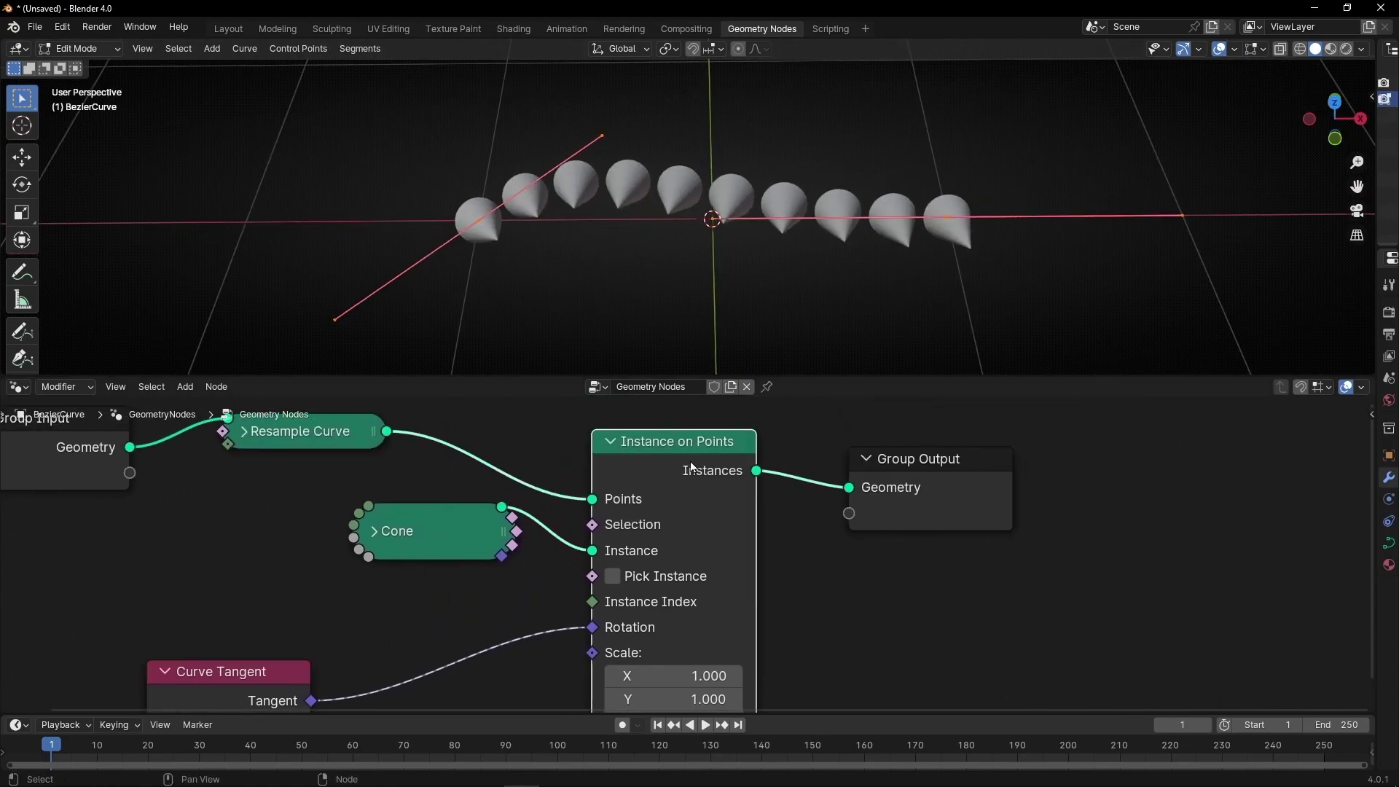
key(m)
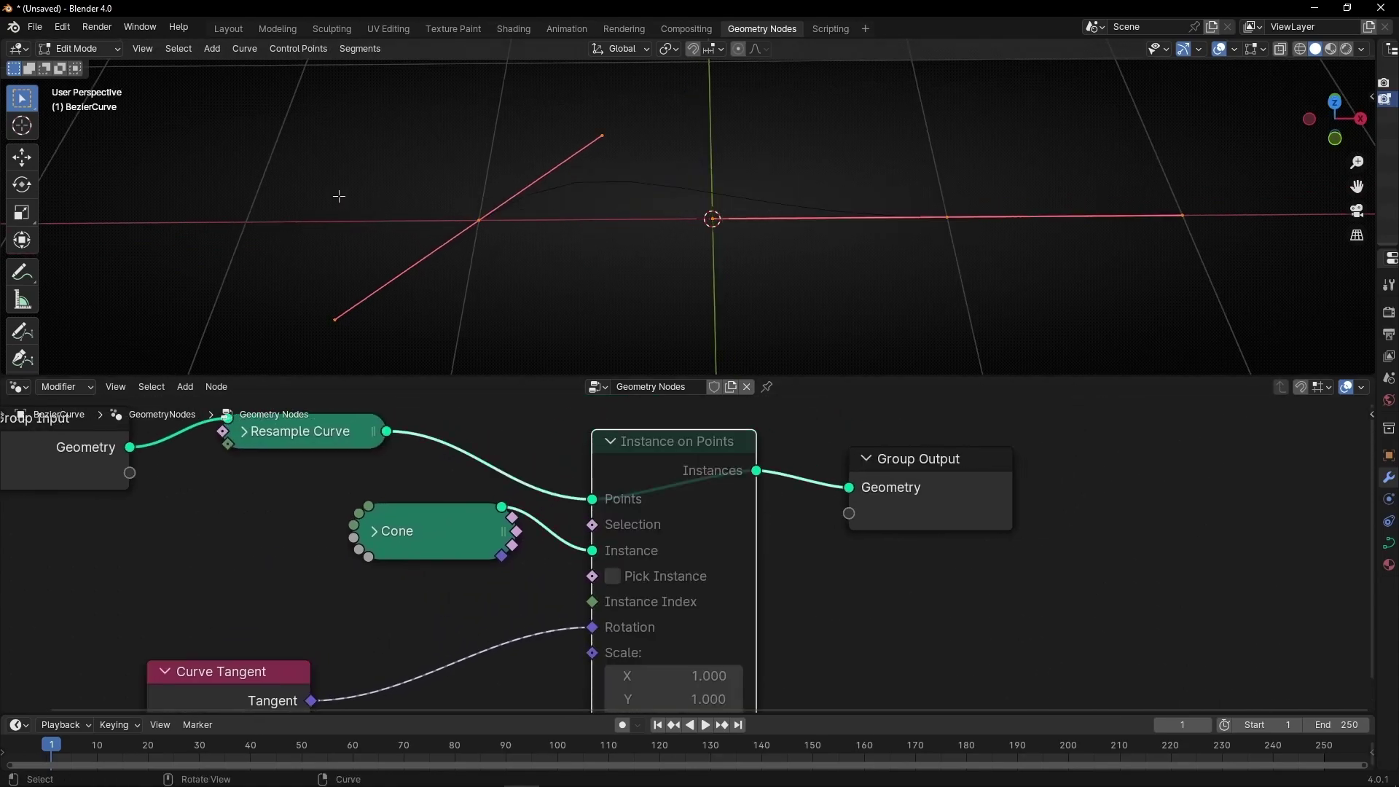
click(22, 280)
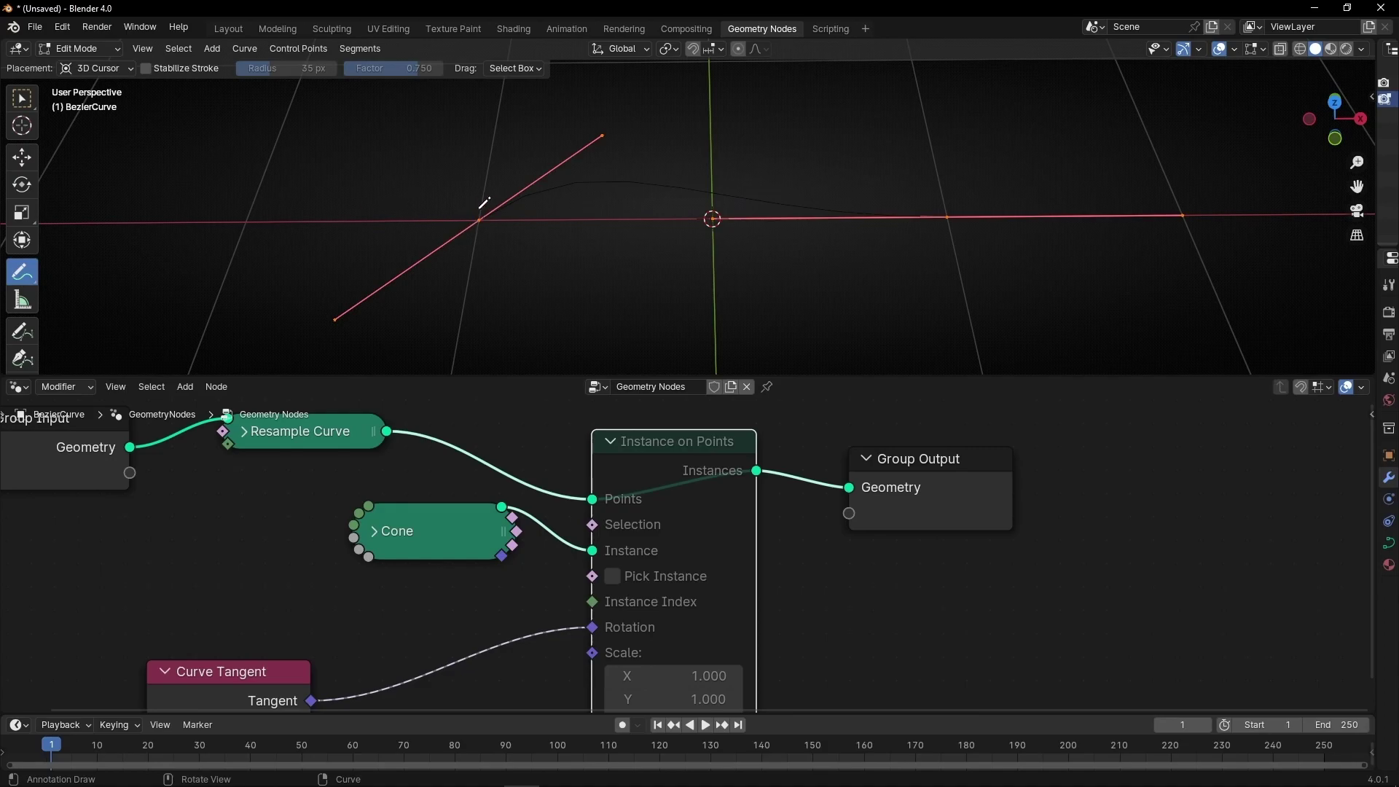
drag(454, 222, 513, 187)
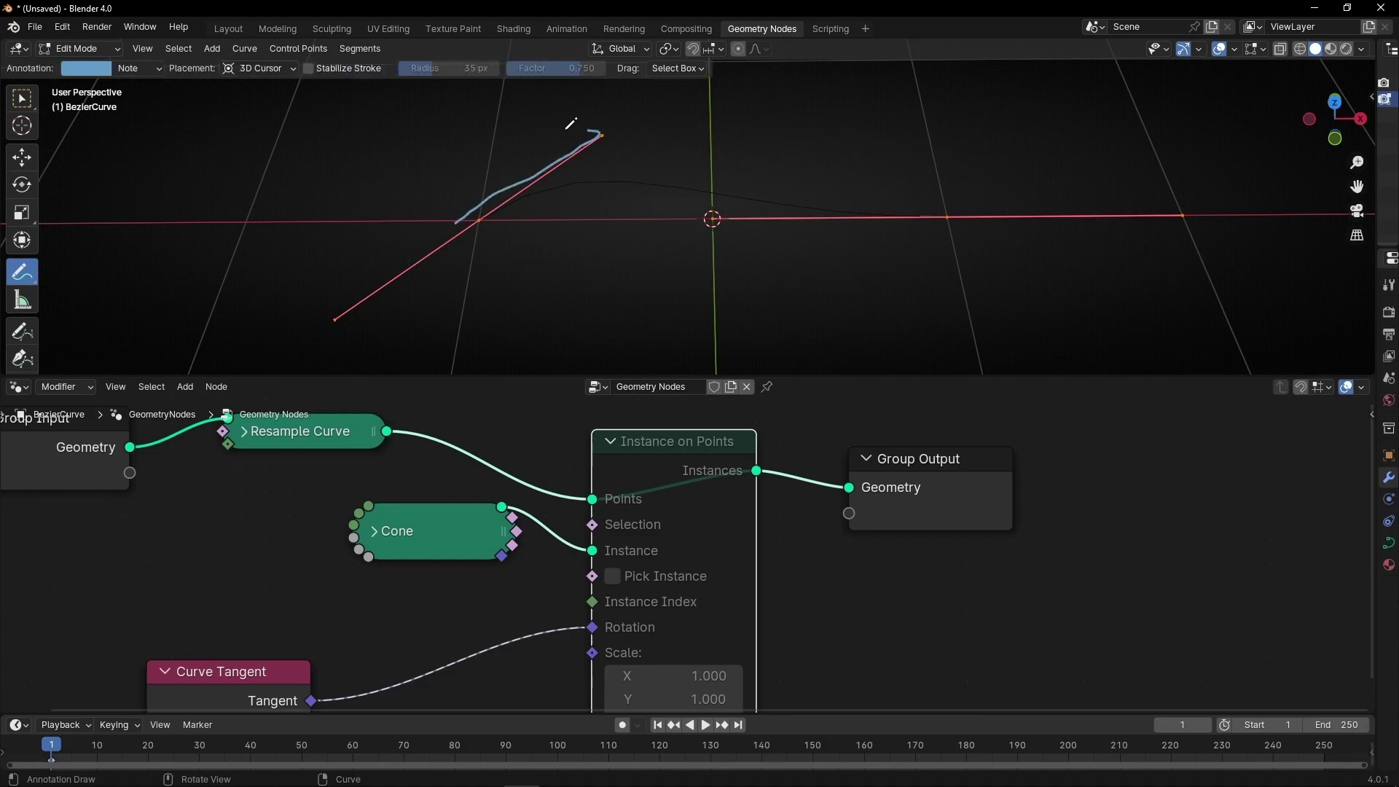
drag(639, 183, 648, 181)
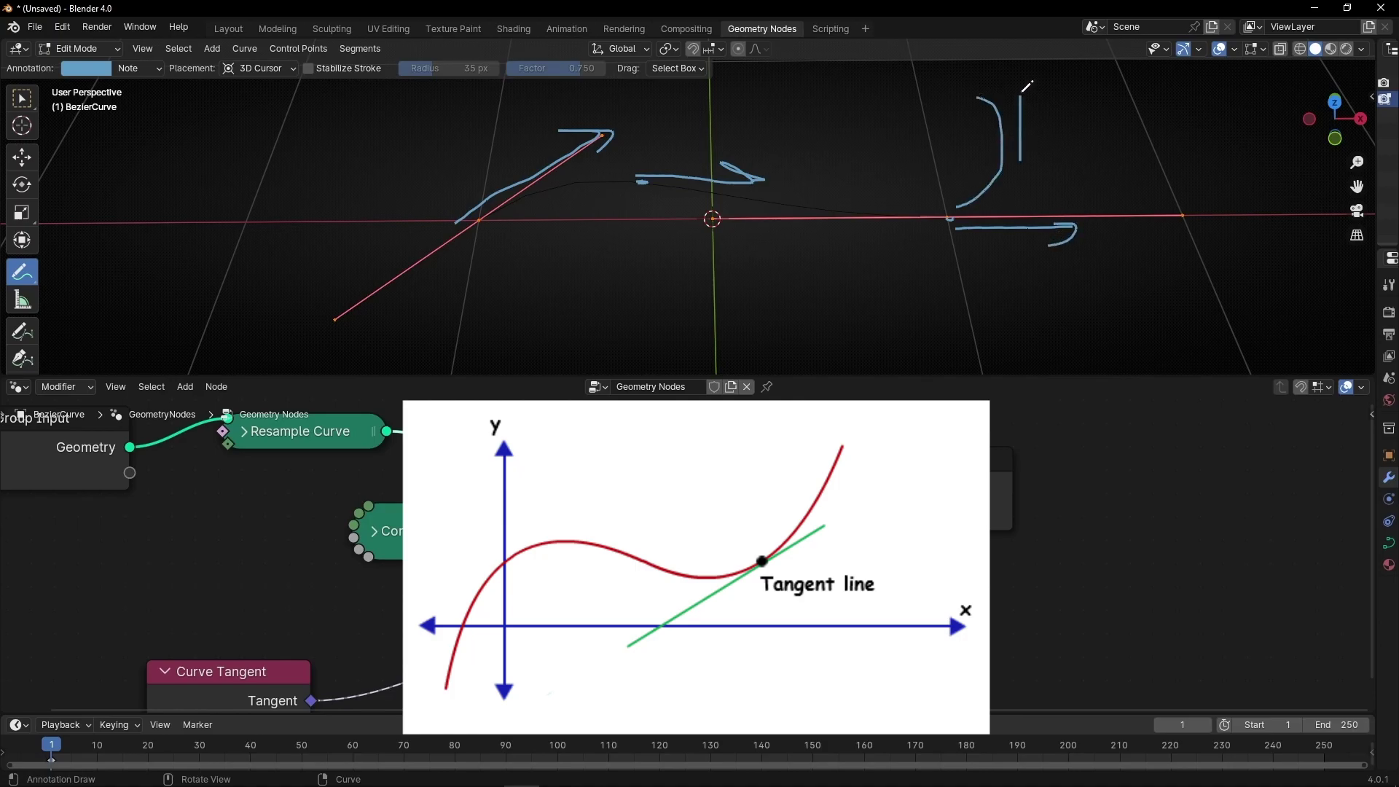
mouse_move(1074, 204)
ctrl+mouse_down()
mouse_move(610, 197)
mouse_move(916, 172)
ctrl+mouse_up()
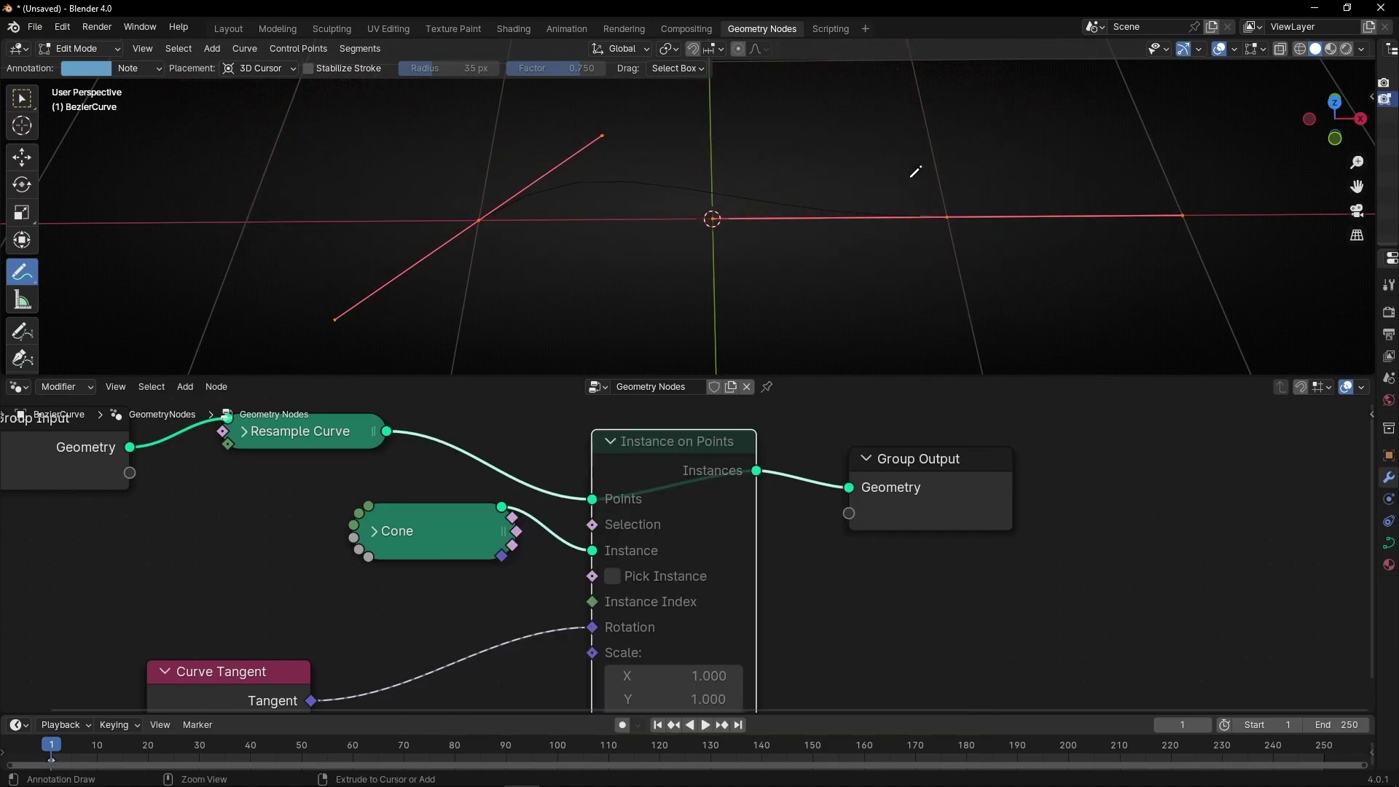
key(Tab)
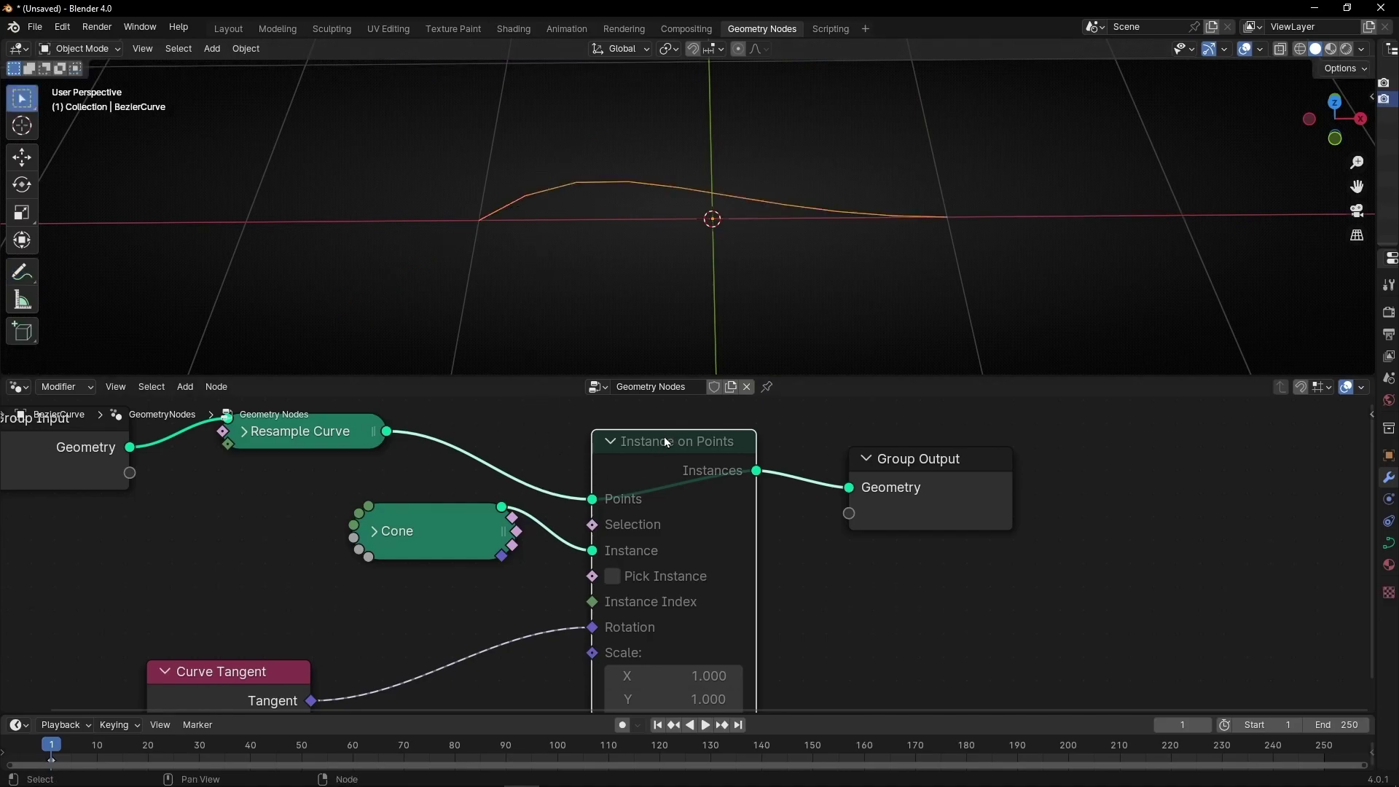
key(m)
middle_drag(543, 599, 667, 532)
middle_drag(628, 264, 642, 218)
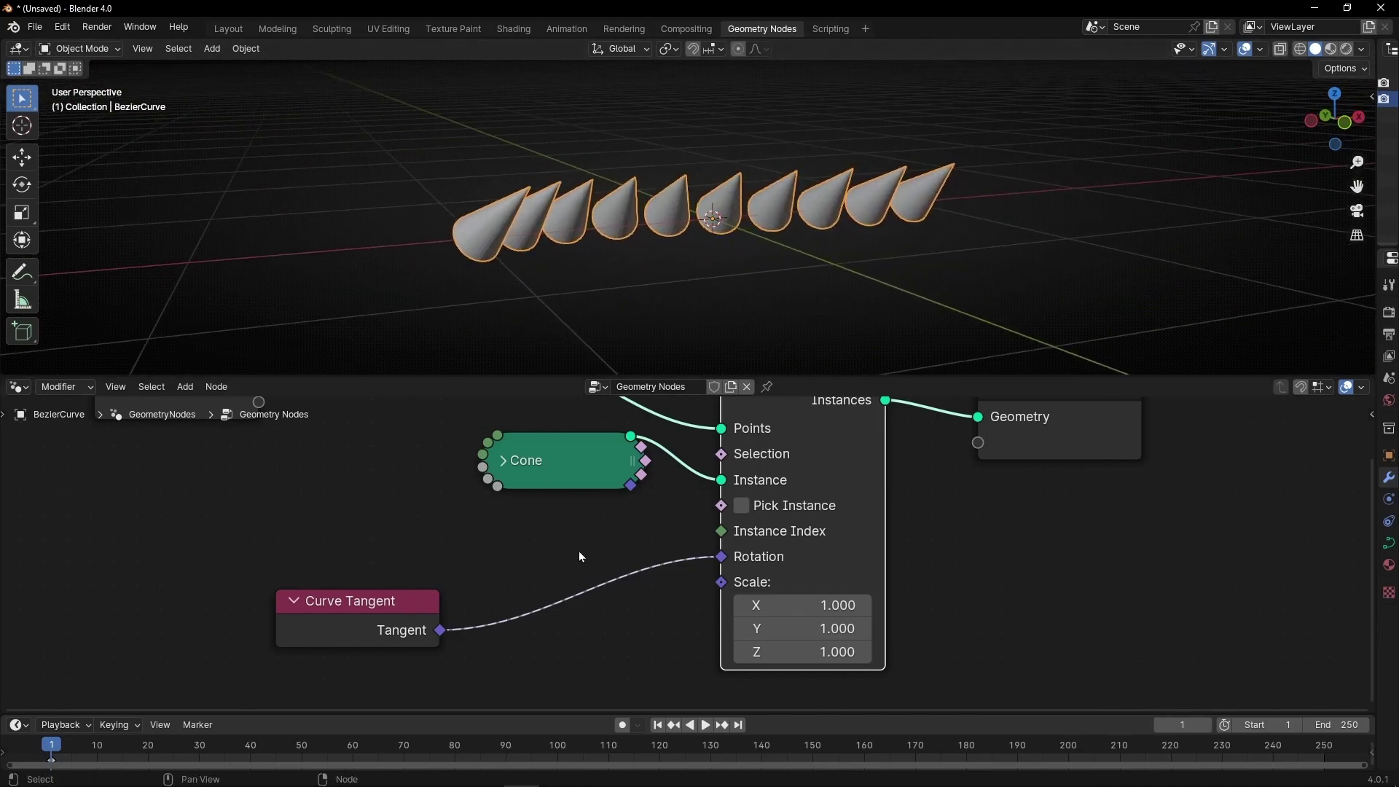
Step: Insert Align Euler to Vector on the Rotation link, feed it Curve Tangent, and align Z
middle_drag(579, 551, 565, 548)
key(shift+a)
text(align)
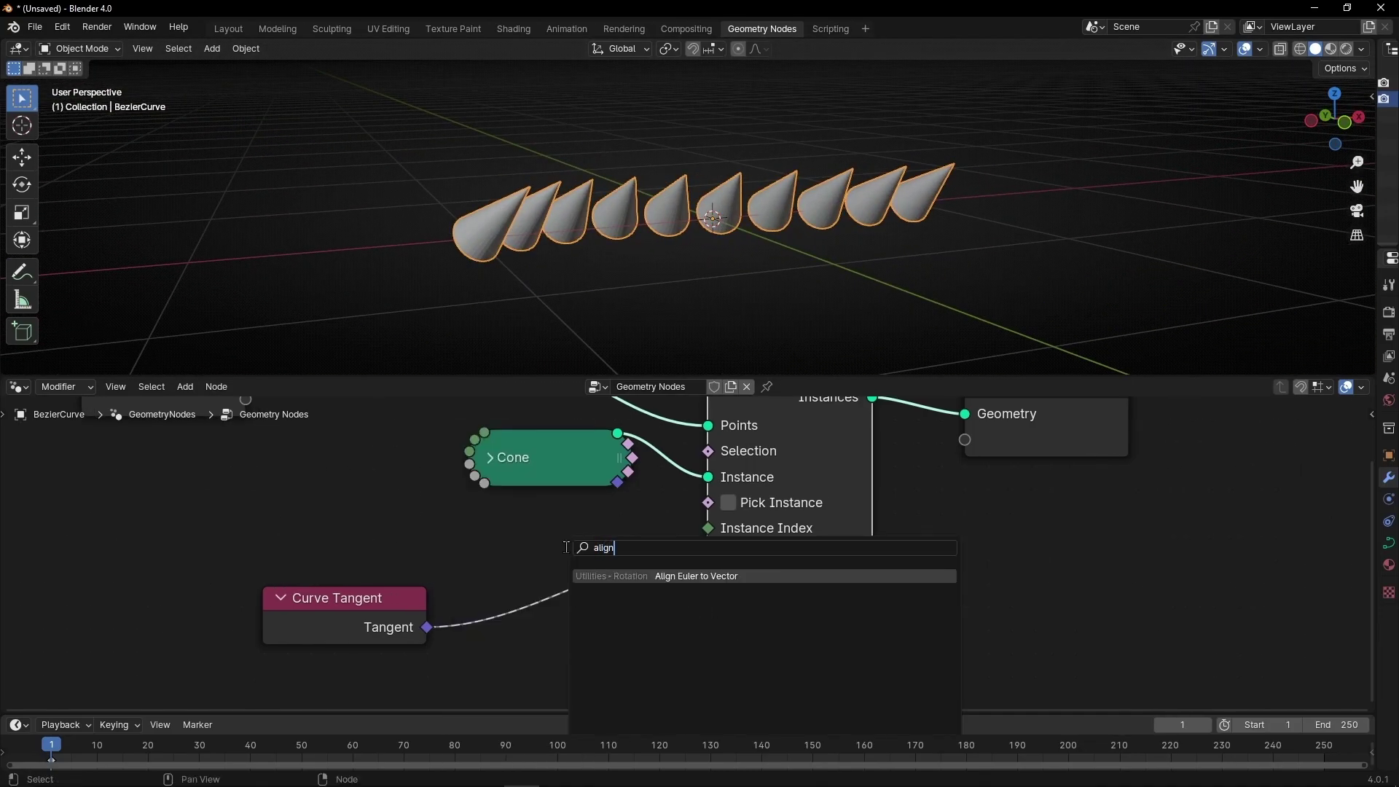
key(Return)
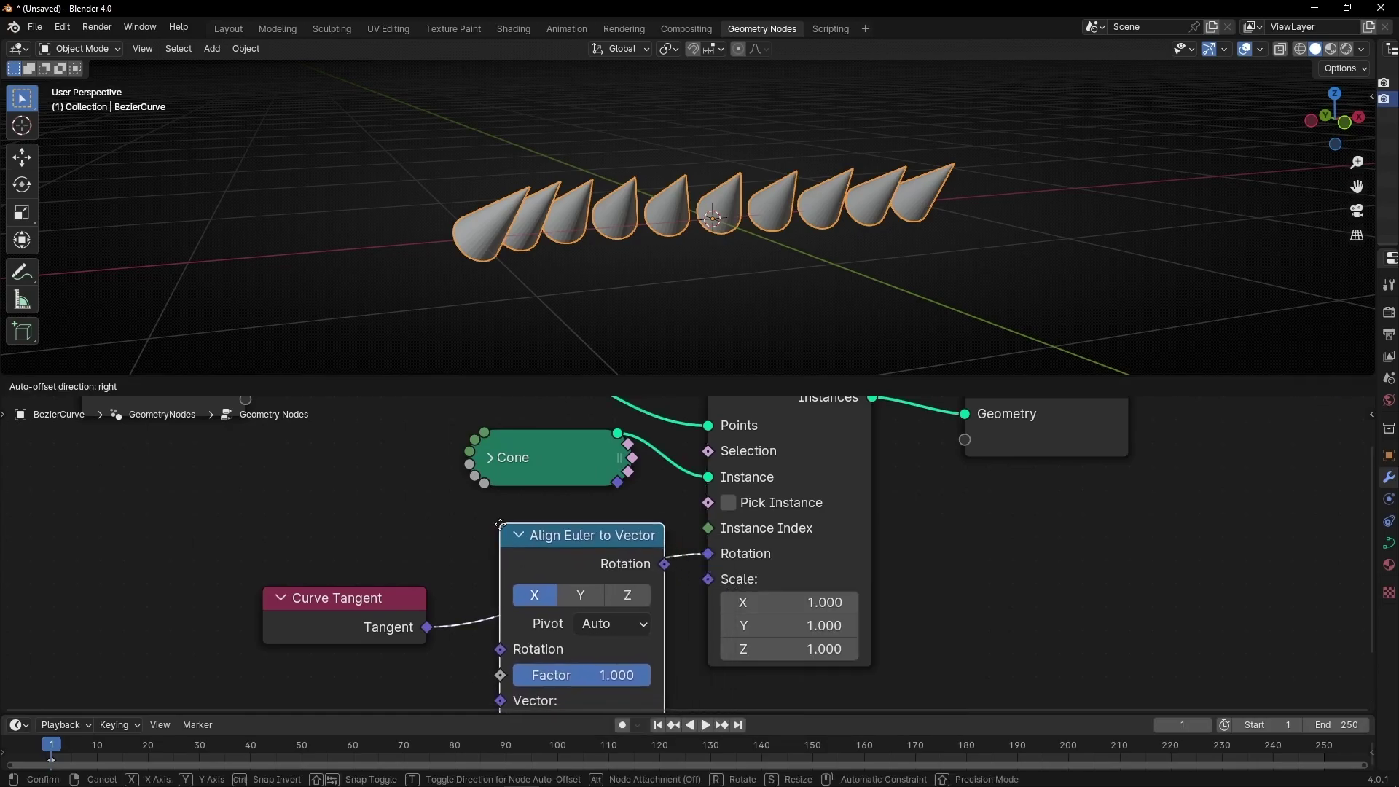
click(502, 532)
shift+scroll(491, 532, down, 3)
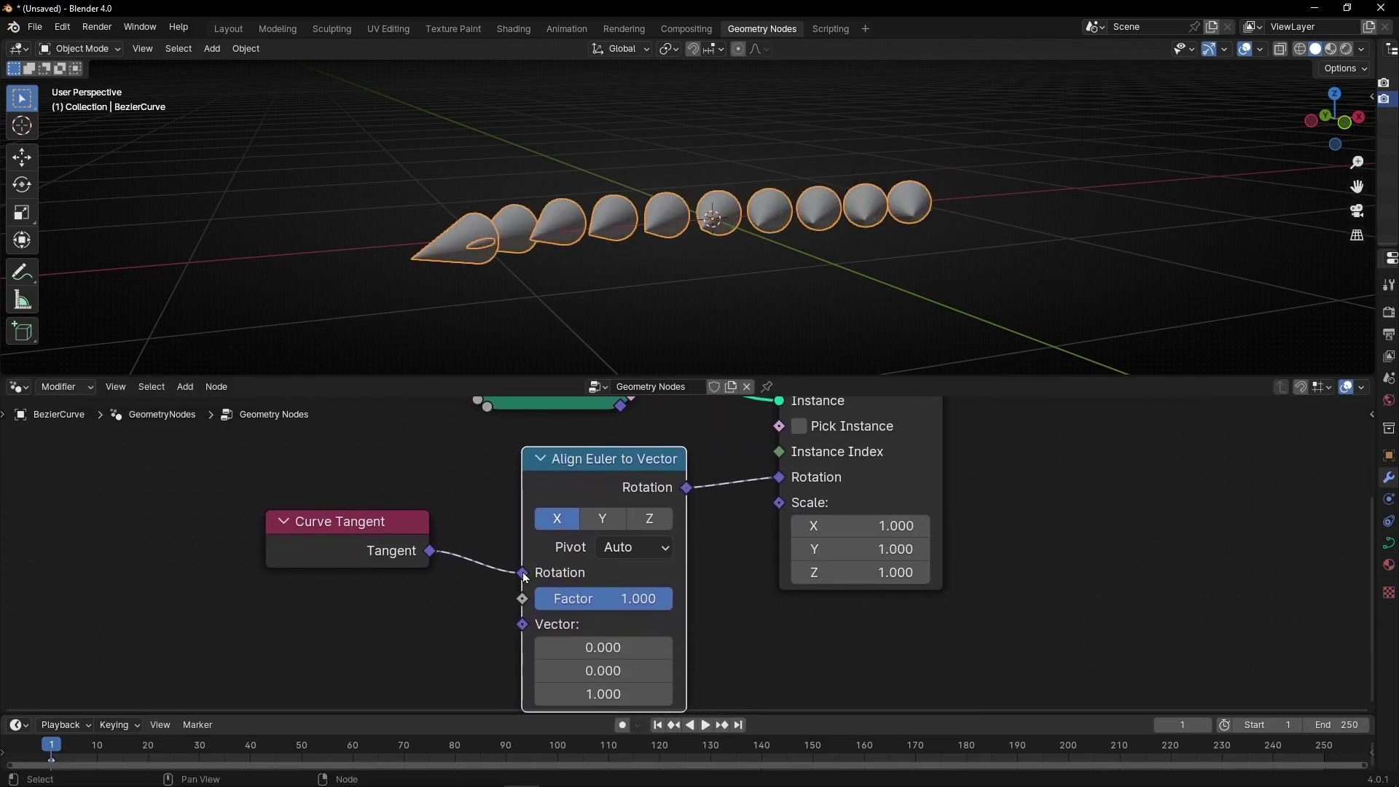
drag(525, 576, 508, 568)
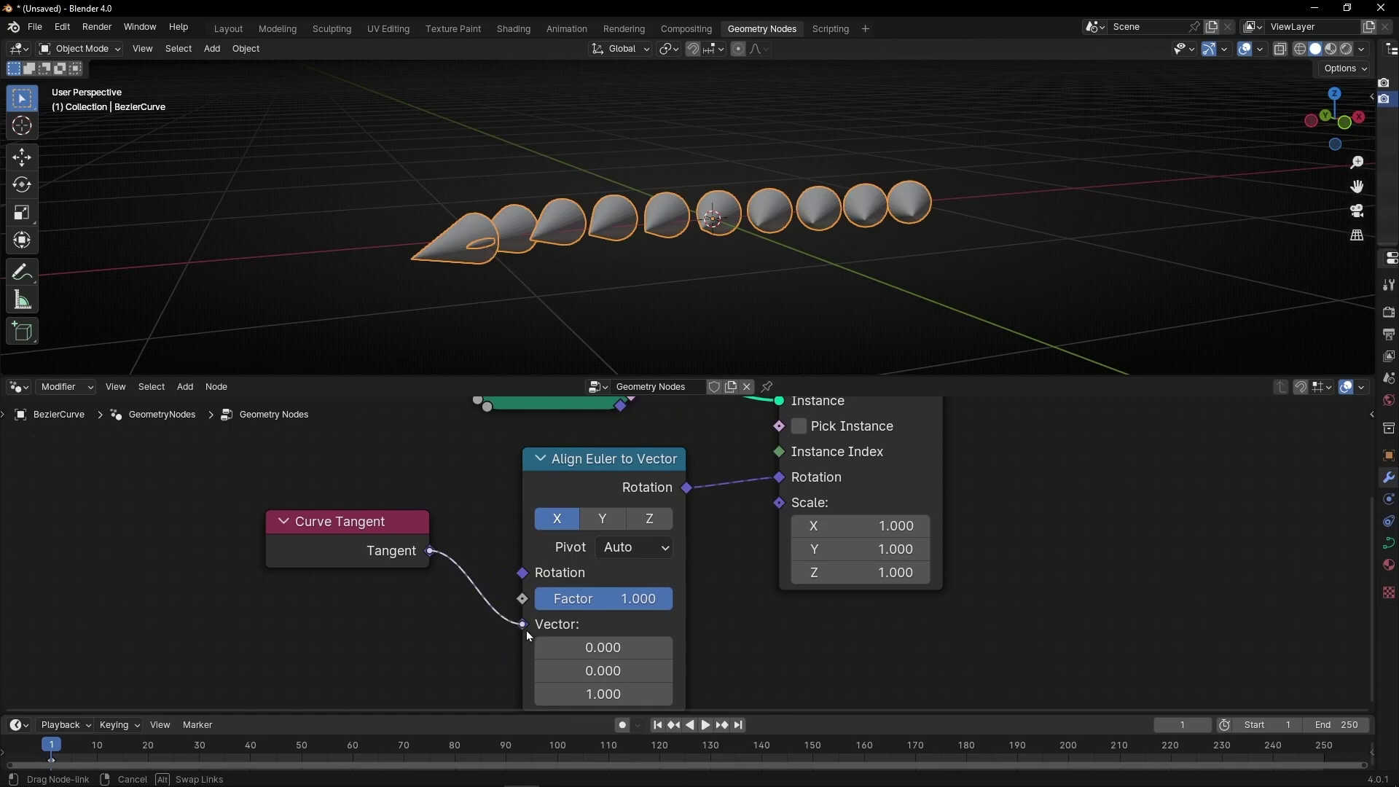
drag(530, 636, 527, 630)
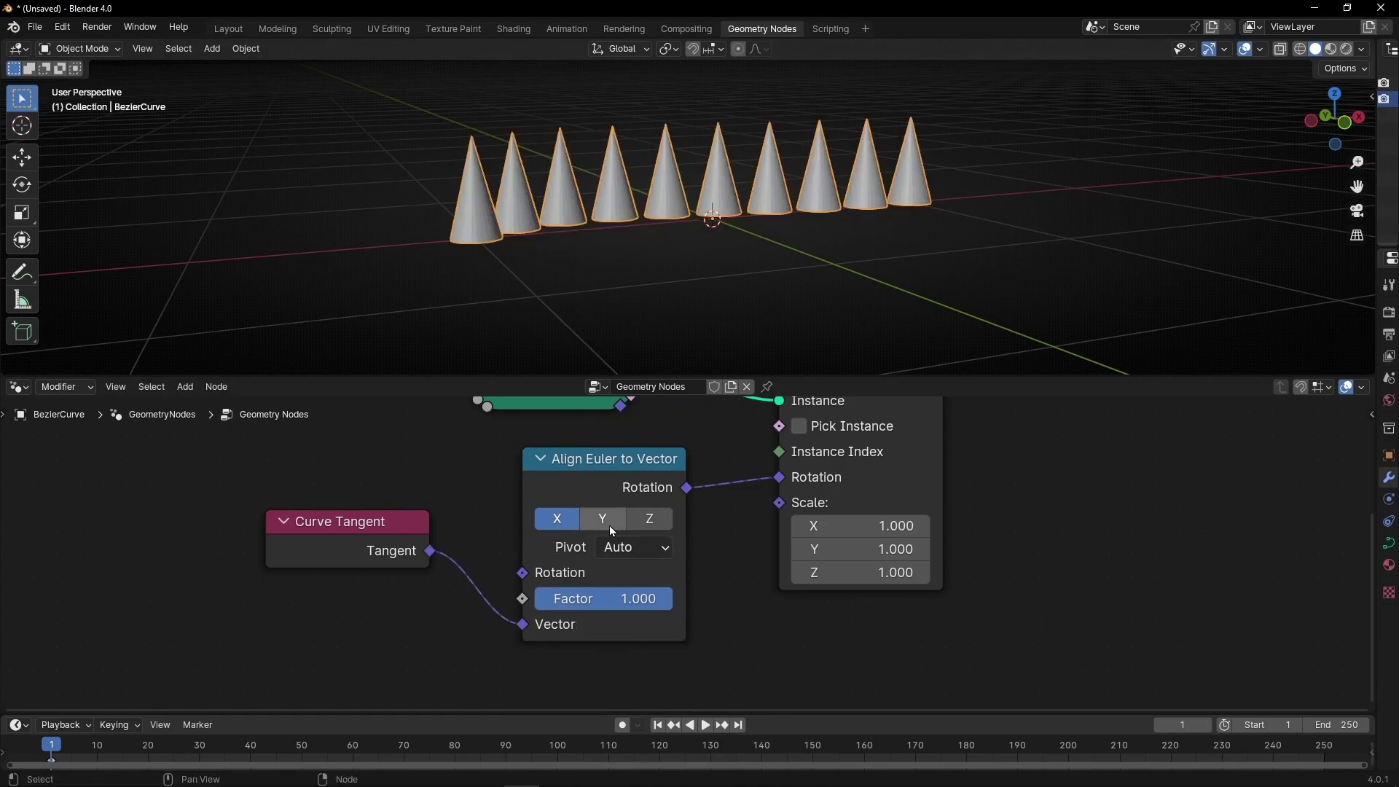
click(634, 524)
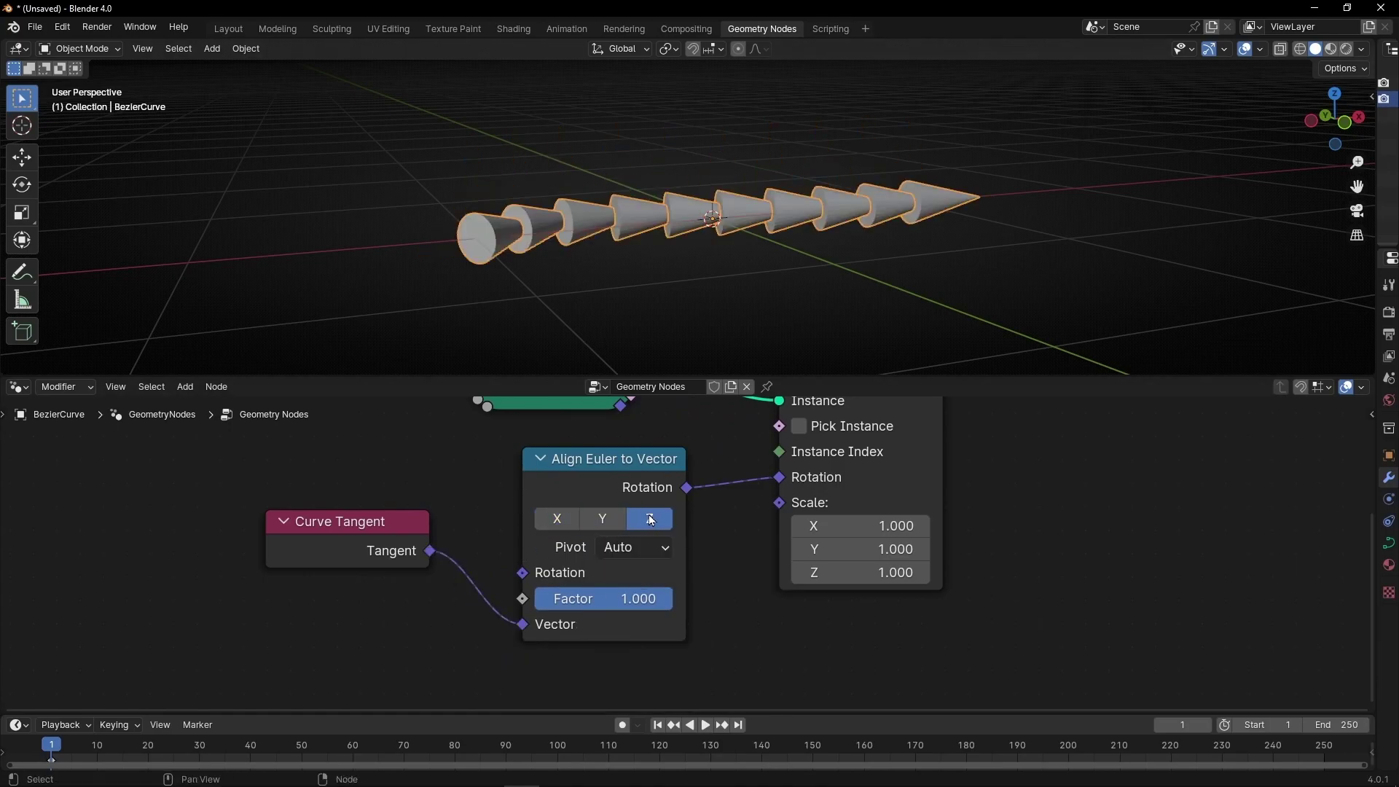
middle_drag(742, 284, 707, 289)
middle_drag(497, 436, 534, 643)
Step: Lower the Resample Curve count from 10 to 7
click(399, 489)
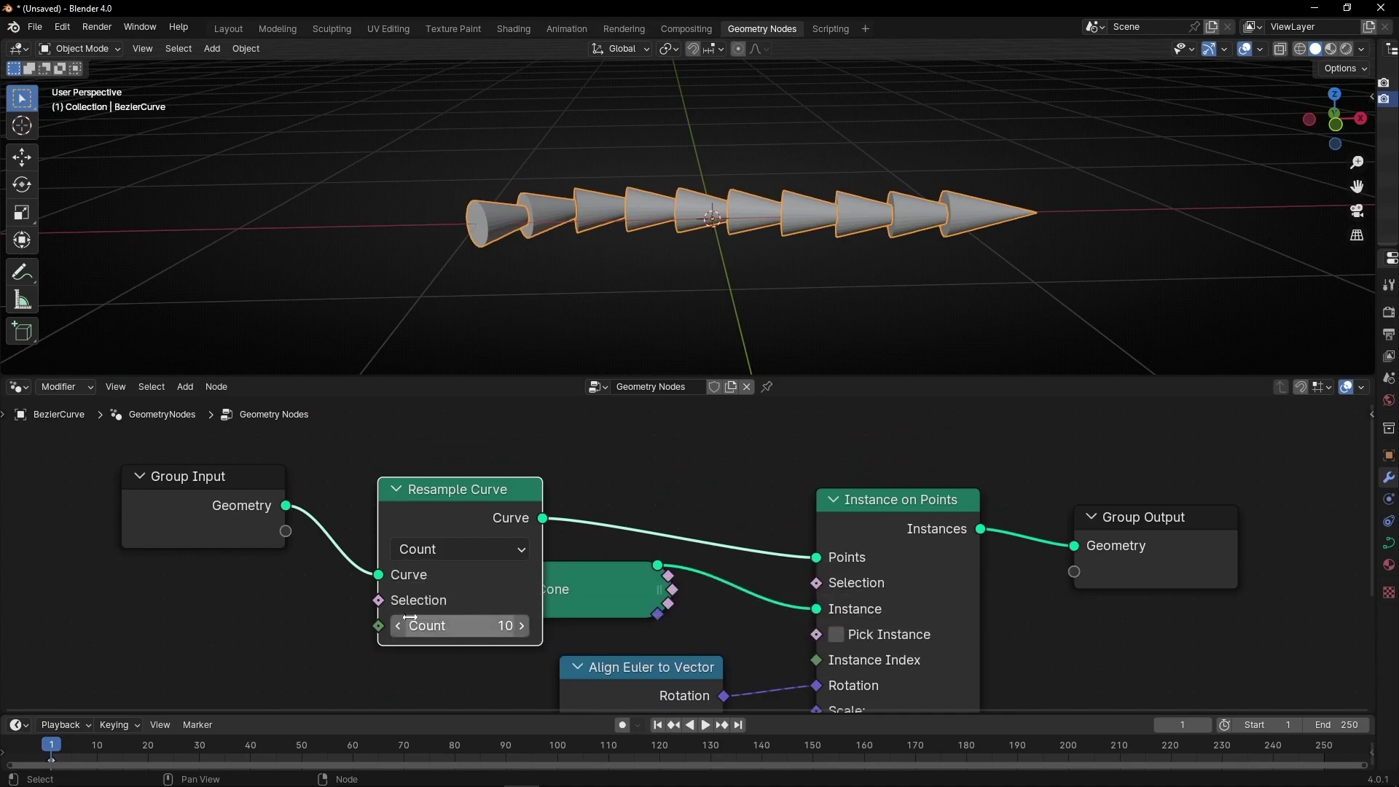
click(400, 626)
click(401, 626)
click(400, 626)
middle_drag(543, 321, 561, 285)
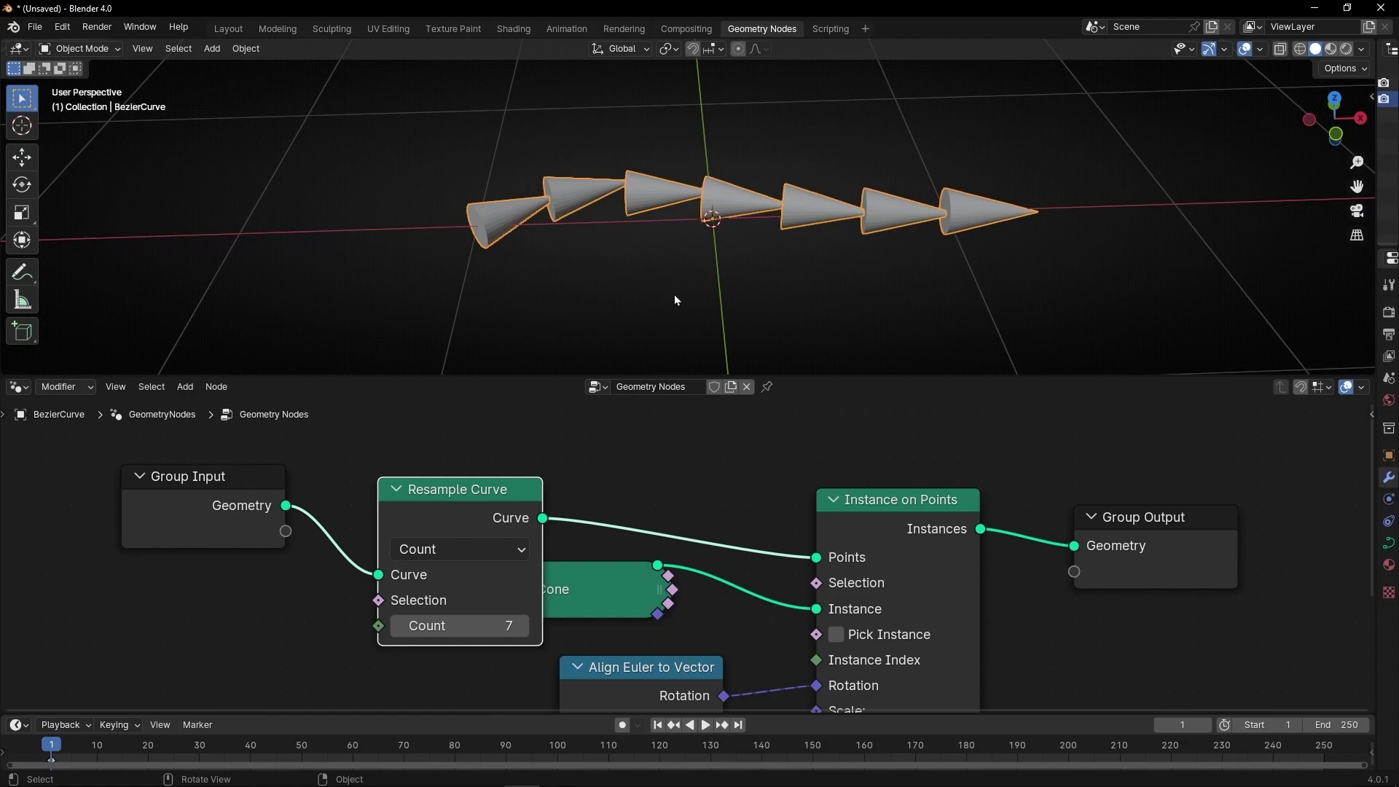
Step: Switch the curve's direction in Edit Mode, then return to Object Mode
key(Tab)
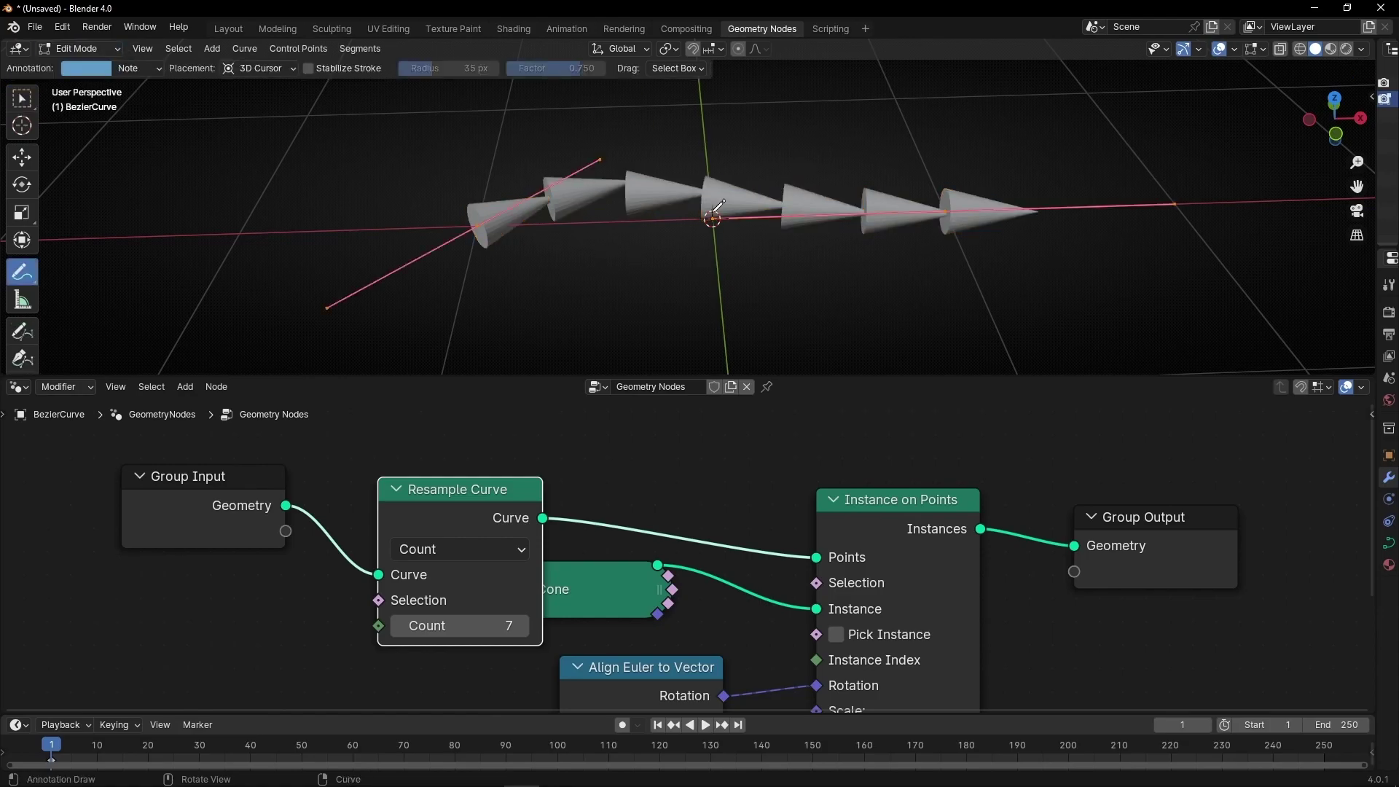
right_click(713, 196)
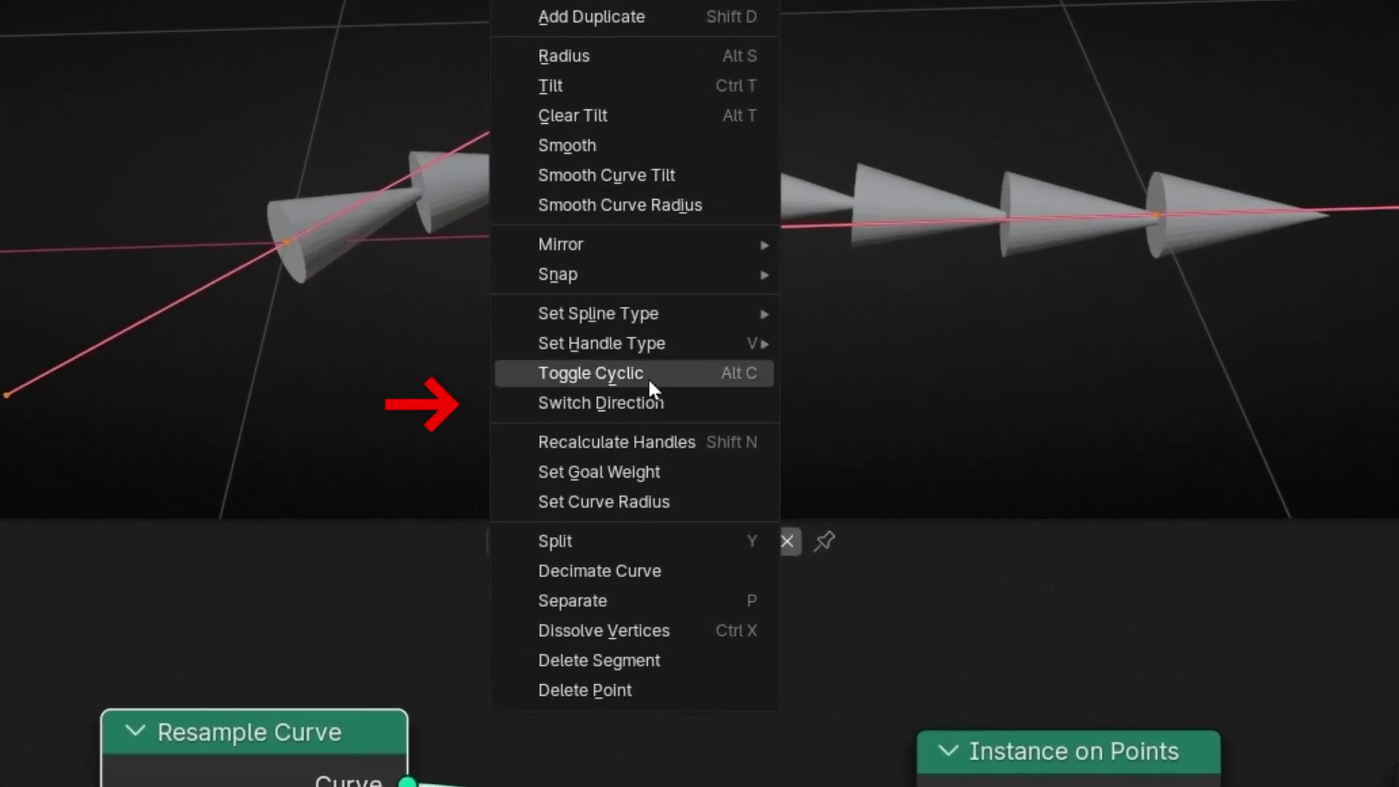
click(603, 403)
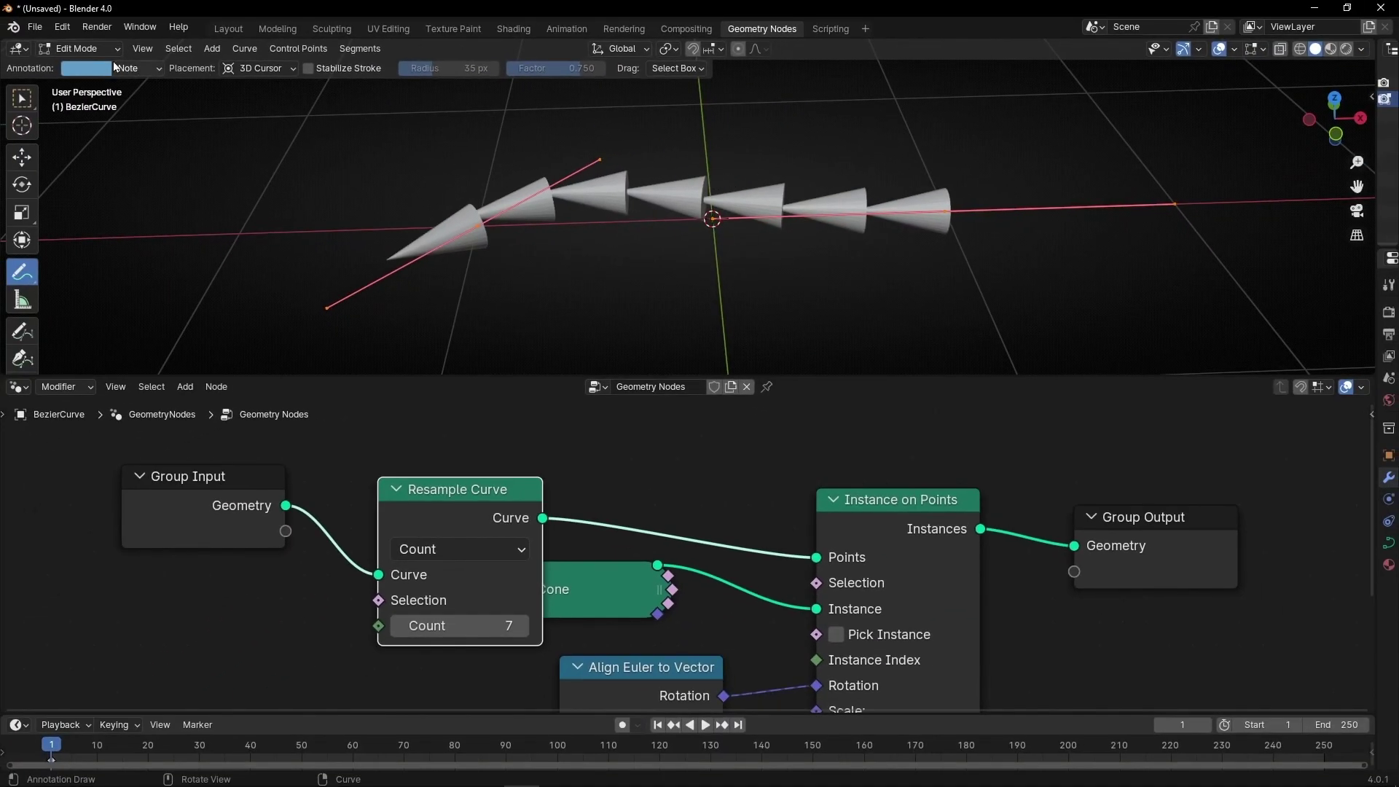
click(80, 48)
click(85, 62)
Step: Raise the Resample Curve count to 13
middle_drag(780, 475, 748, 390)
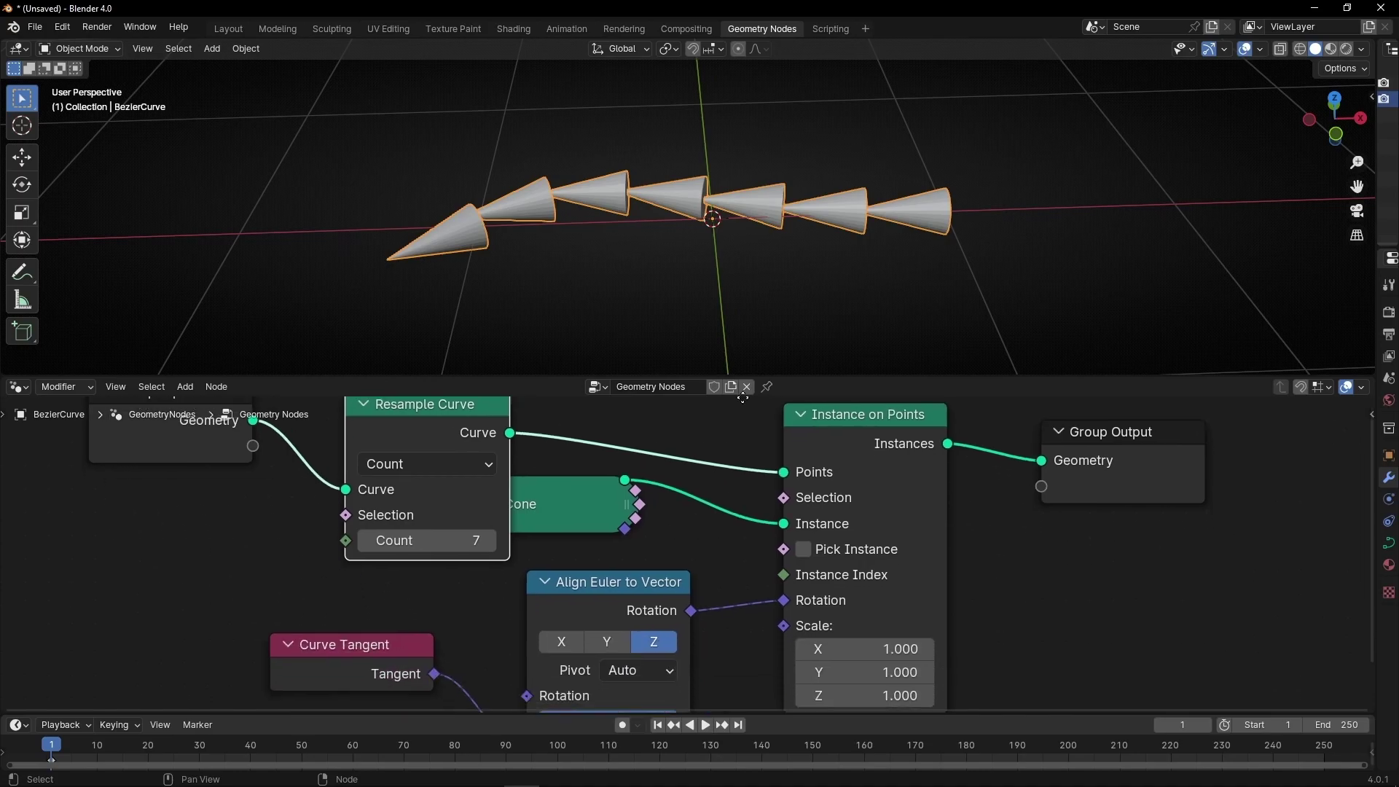
middle_drag(600, 547, 726, 592)
scroll(726, 592, down, 2)
click(632, 591)
click(632, 591)
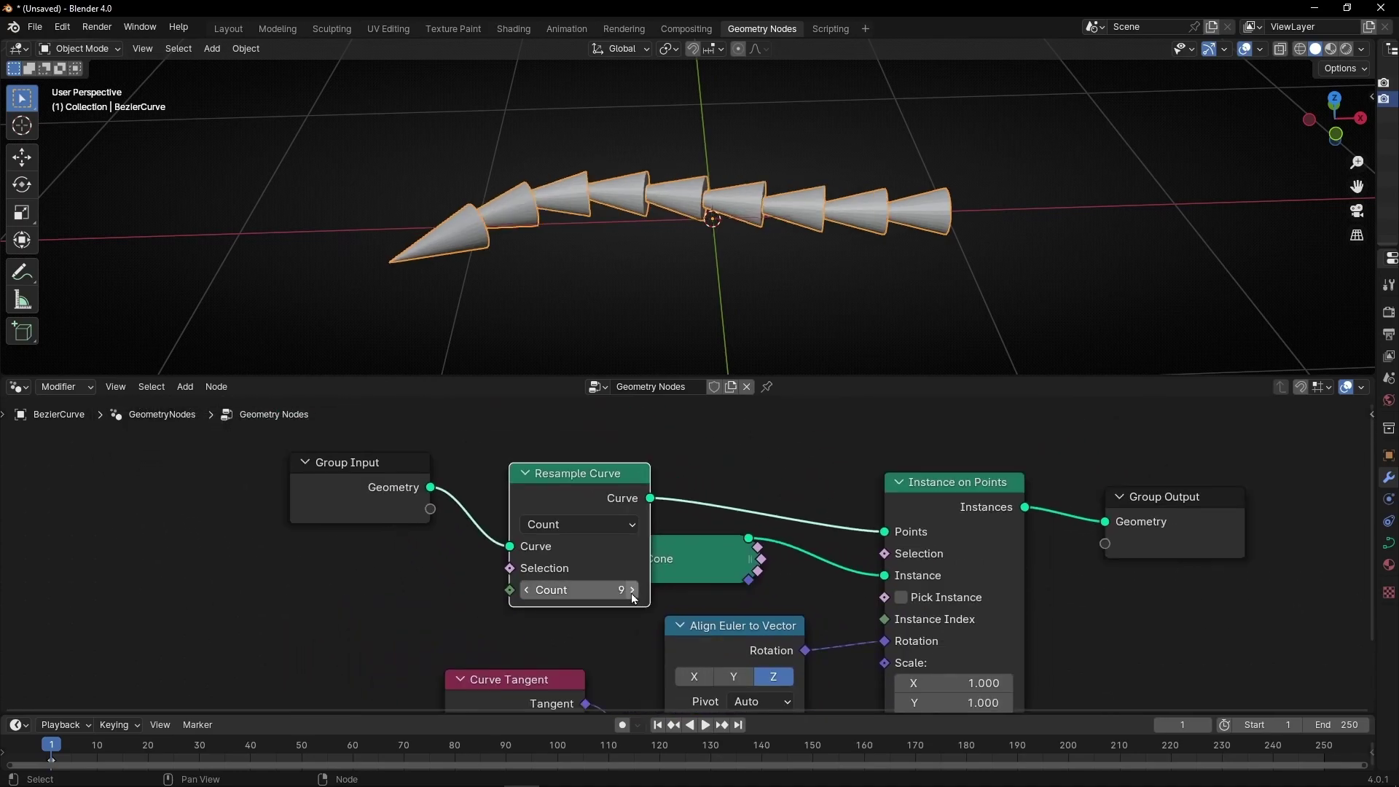
click(631, 591)
click(632, 591)
click(632, 591)
click(632, 592)
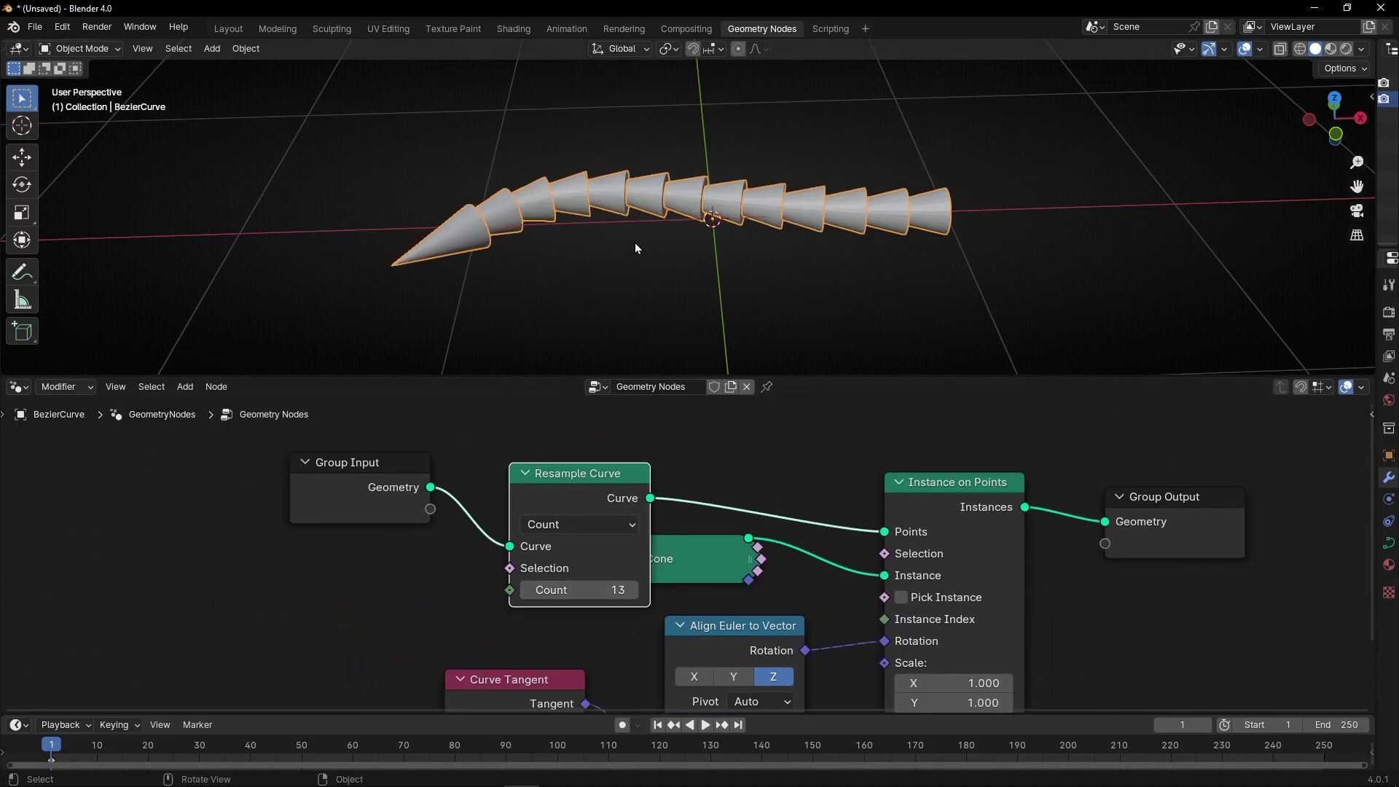
Step: Delete all the curve's vertices and freehand-draw a wavy curve with the Draw tool
key(Tab)
key(x)
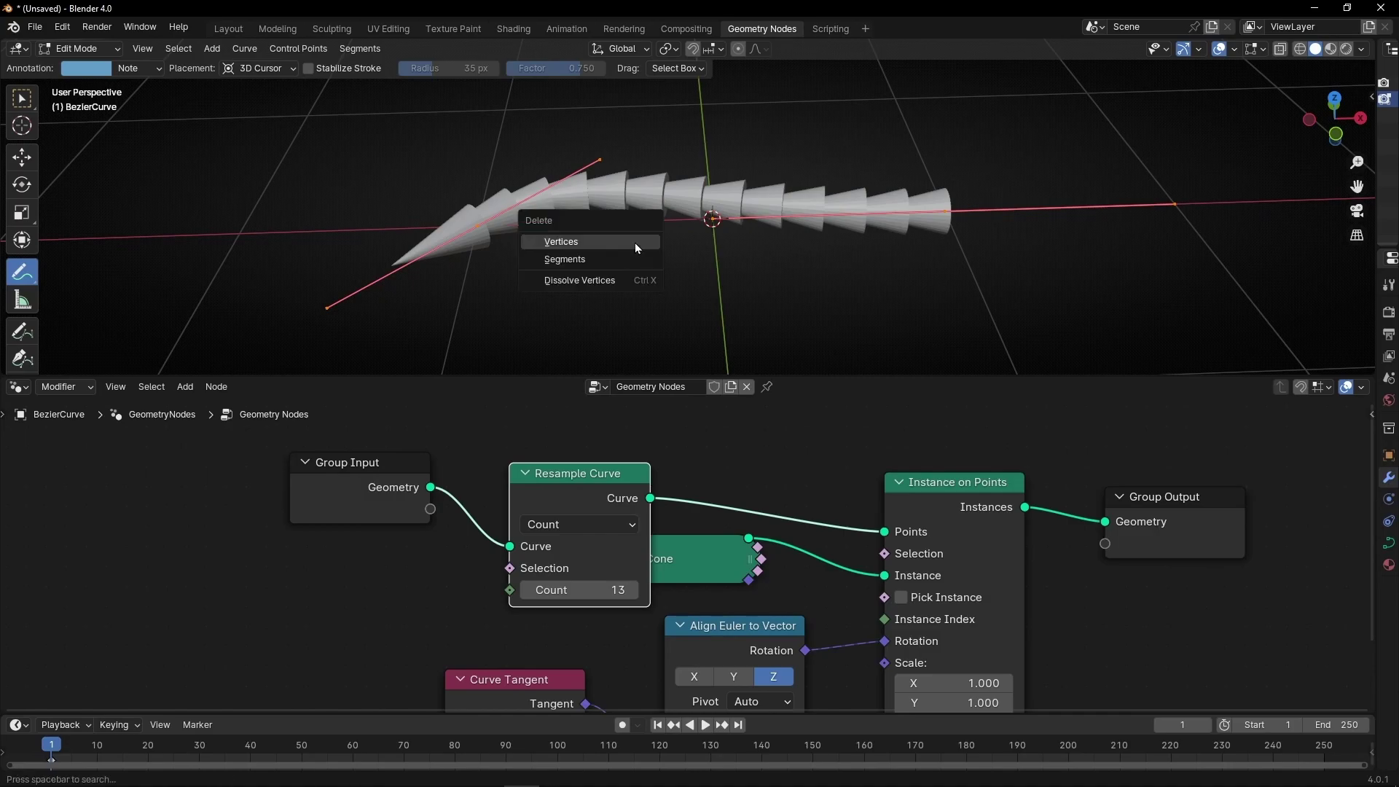
click(636, 243)
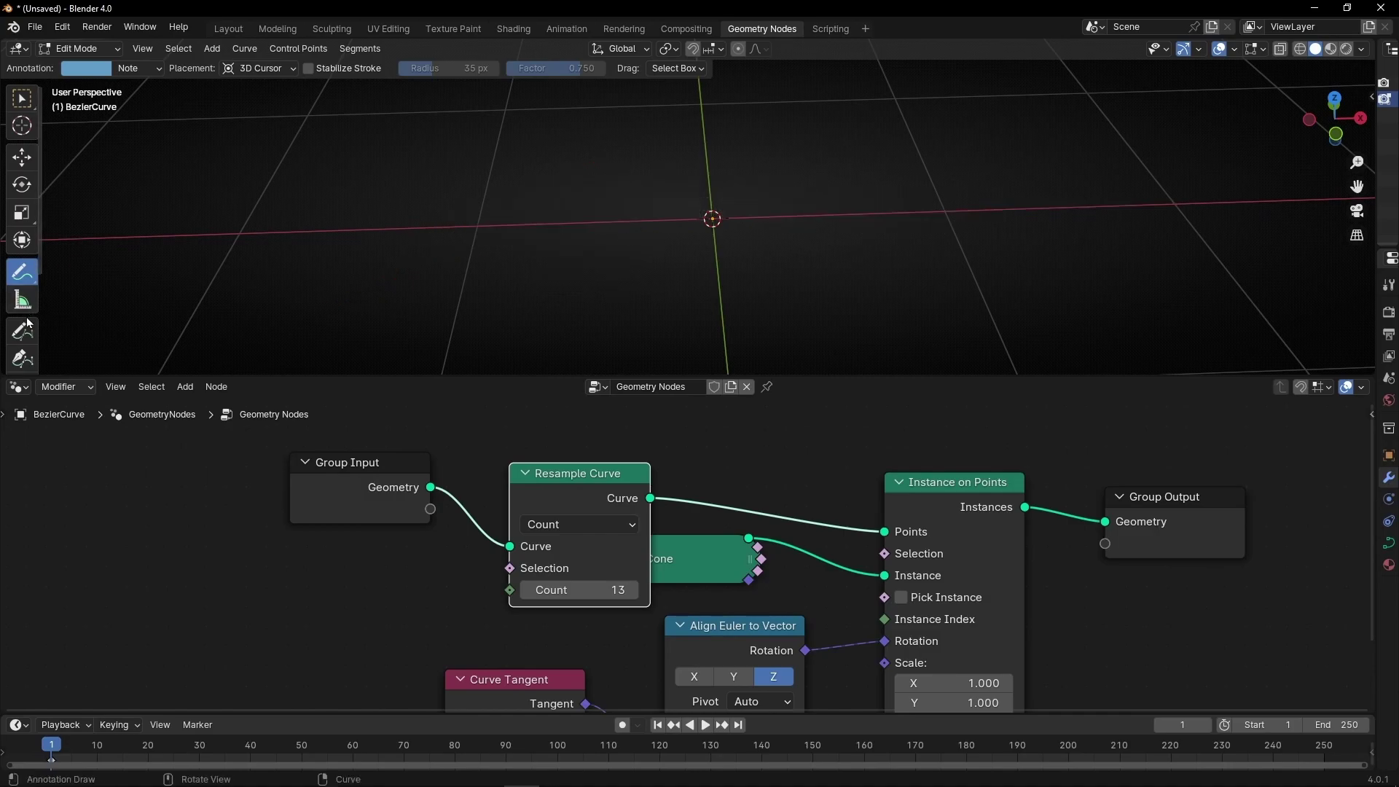
click(24, 329)
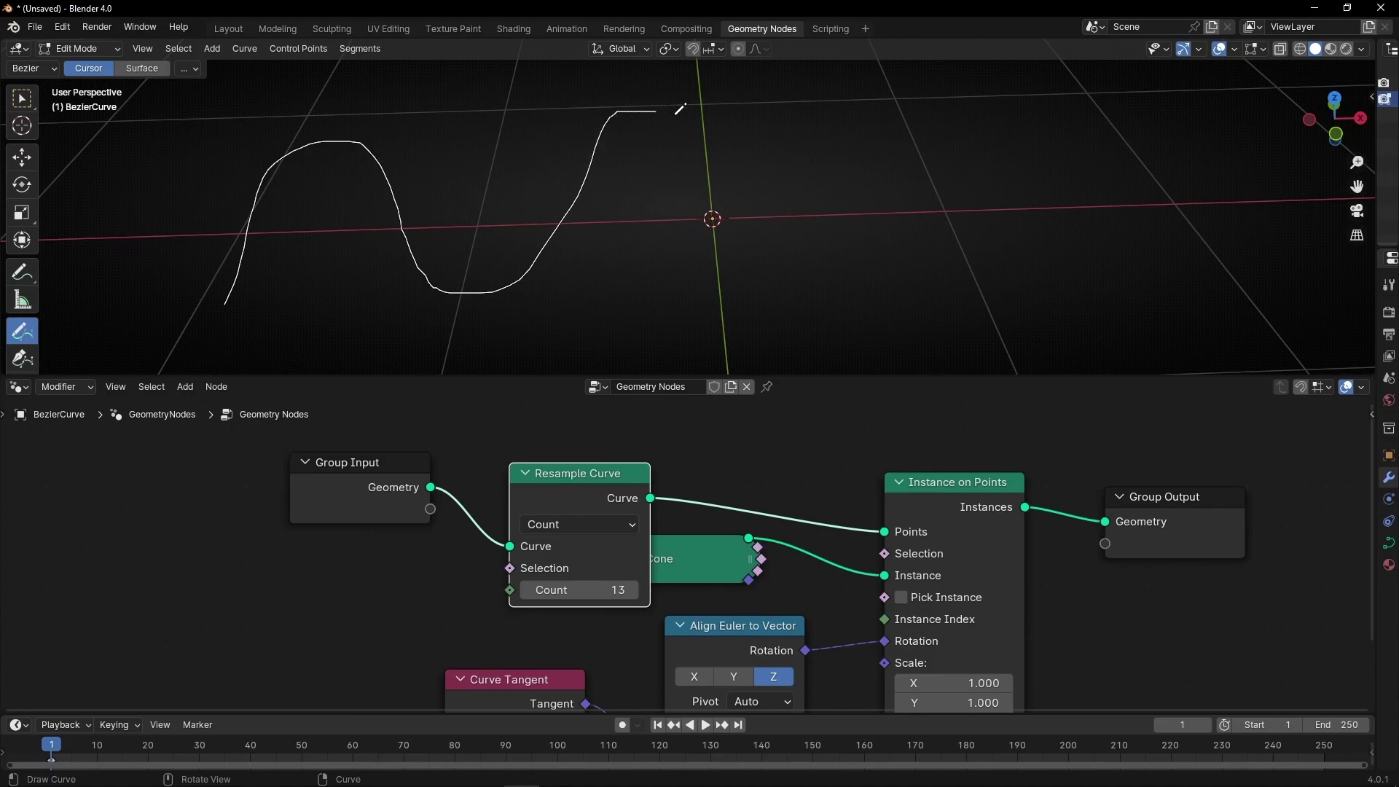
drag(1144, 215, 1223, 261)
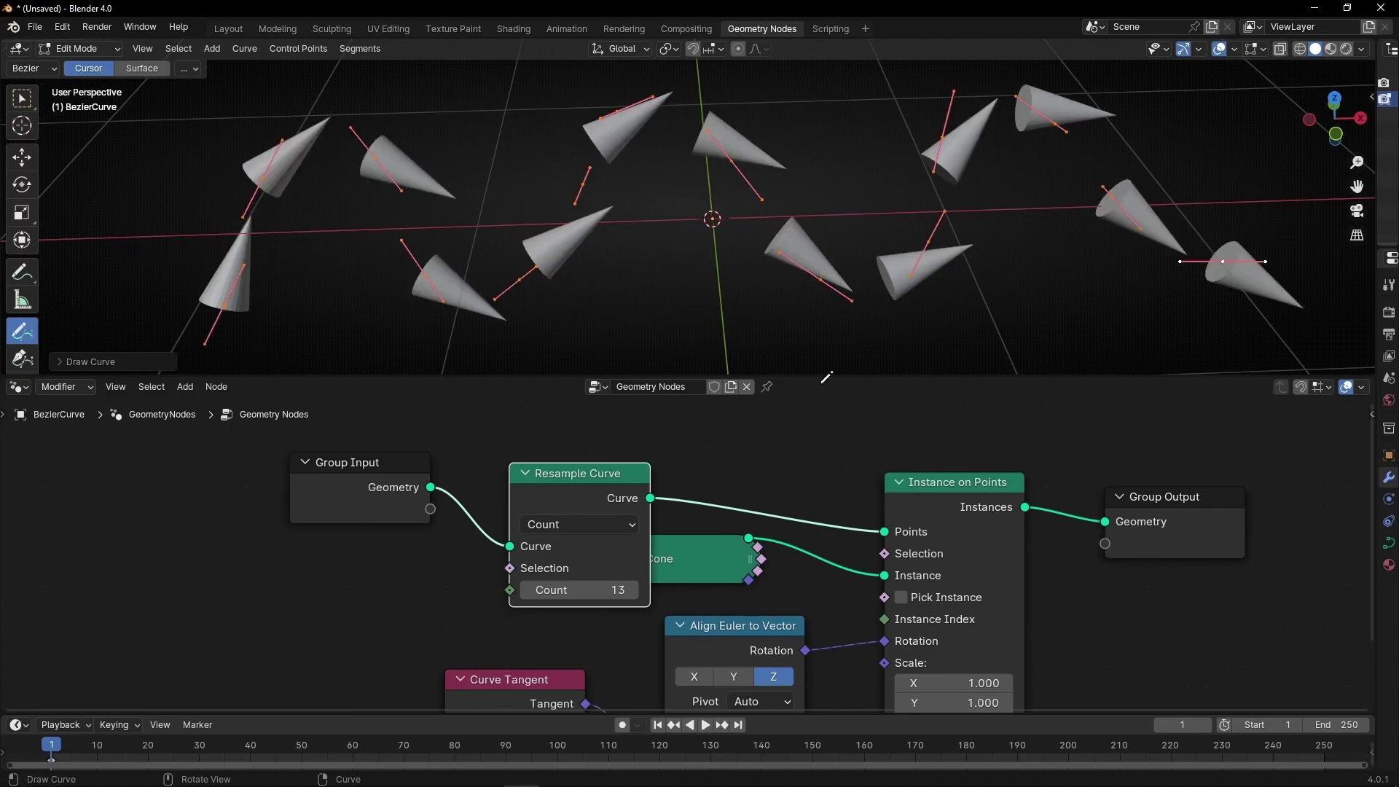
Step: Raise the Resample Curve count to 27 so cones line the drawn curve
click(632, 590)
click(633, 589)
click(633, 590)
click(635, 591)
click(635, 592)
click(635, 591)
click(635, 592)
click(634, 591)
click(635, 591)
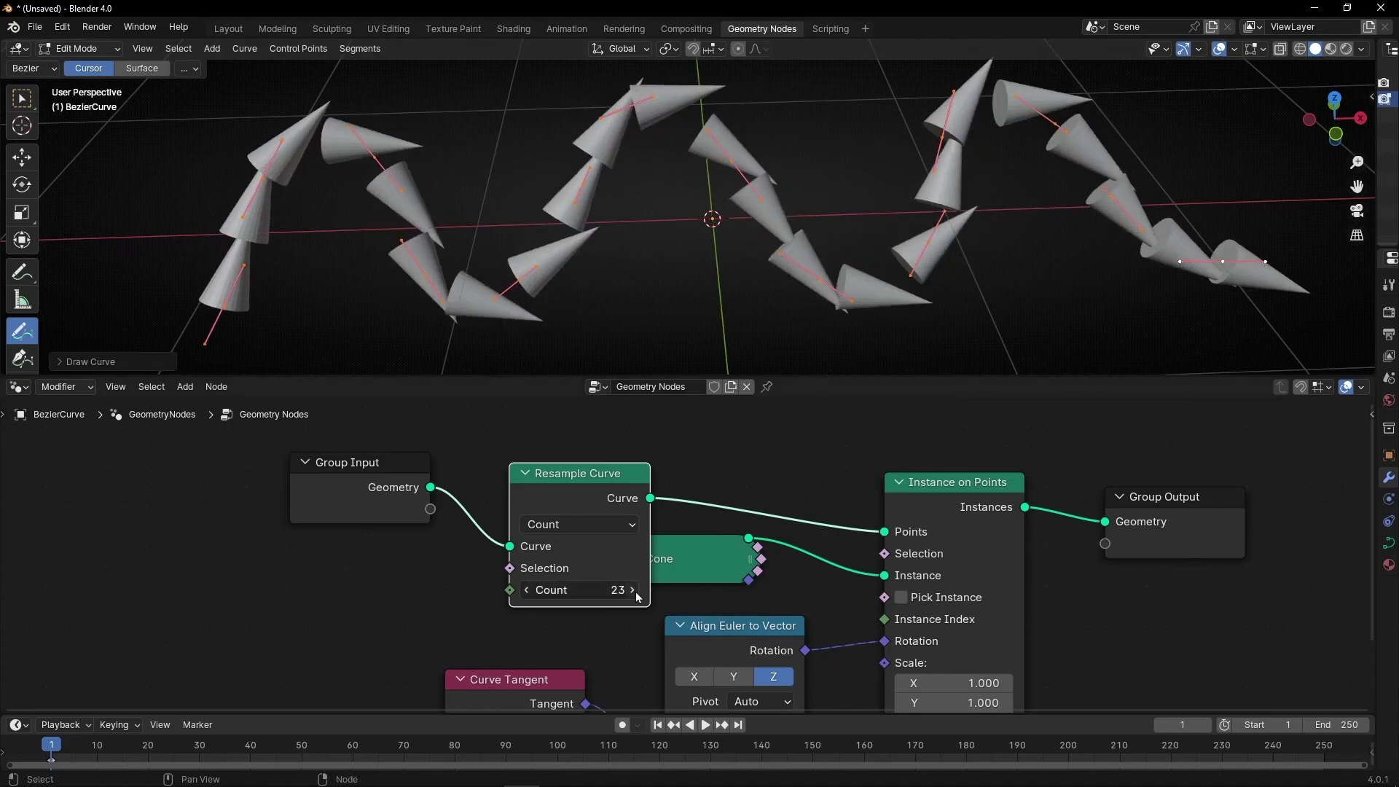
click(635, 591)
click(635, 591)
mouse_move(376, 206)
middle_down()
mouse_move(587, 140)
mouse_move(879, 182)
mouse_move(688, 211)
middle_up()
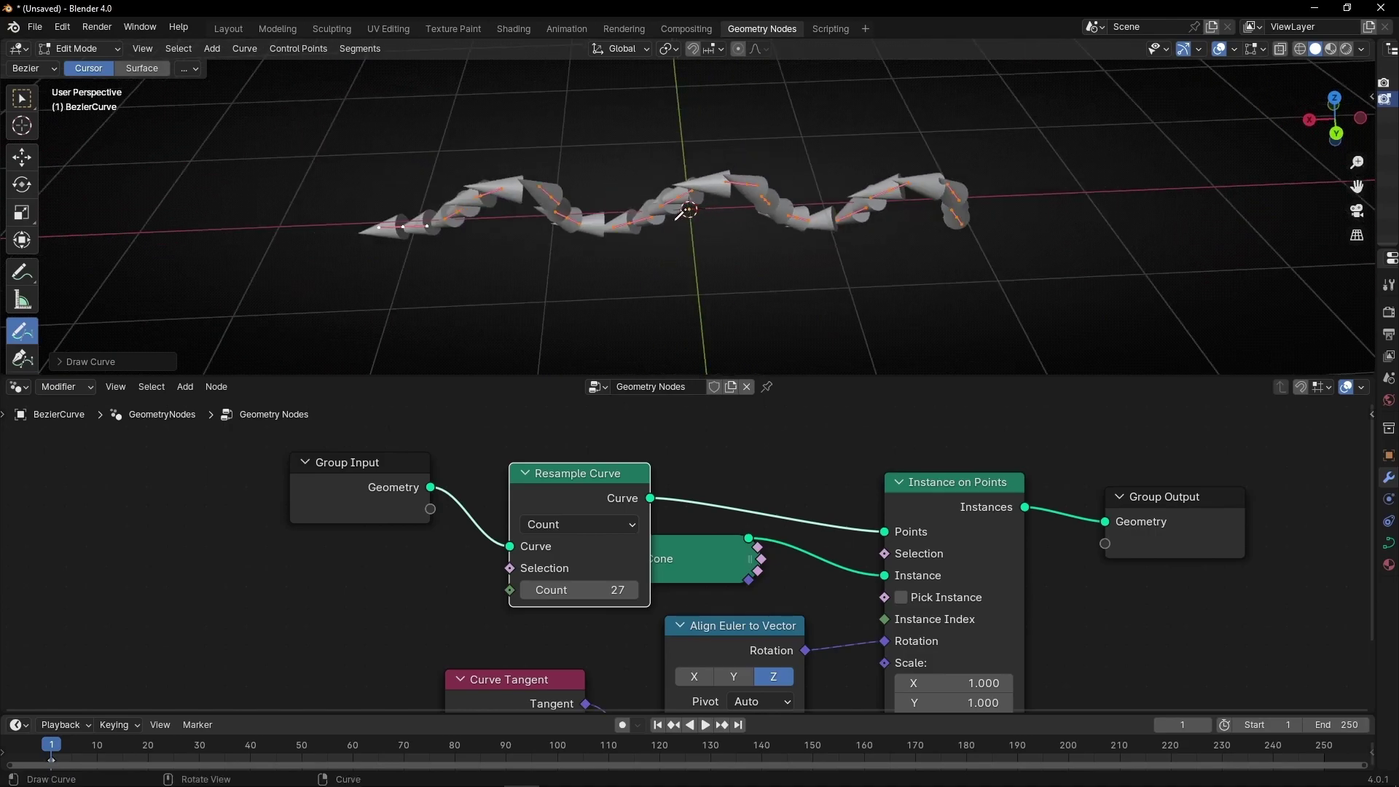
Step: Delete the drawn curve's vertices and add an Archimedean spiral curve
key(x)
click(674, 222)
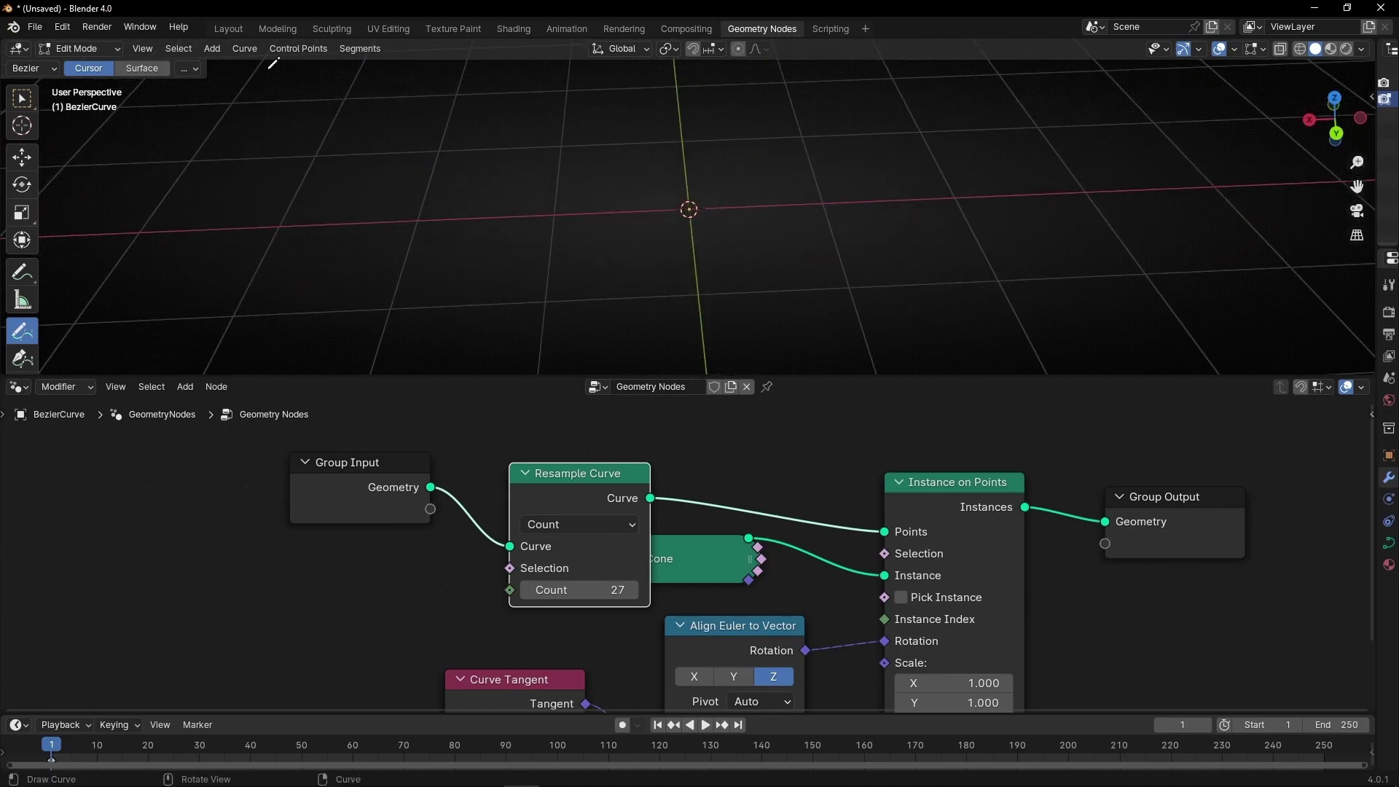
click(232, 53)
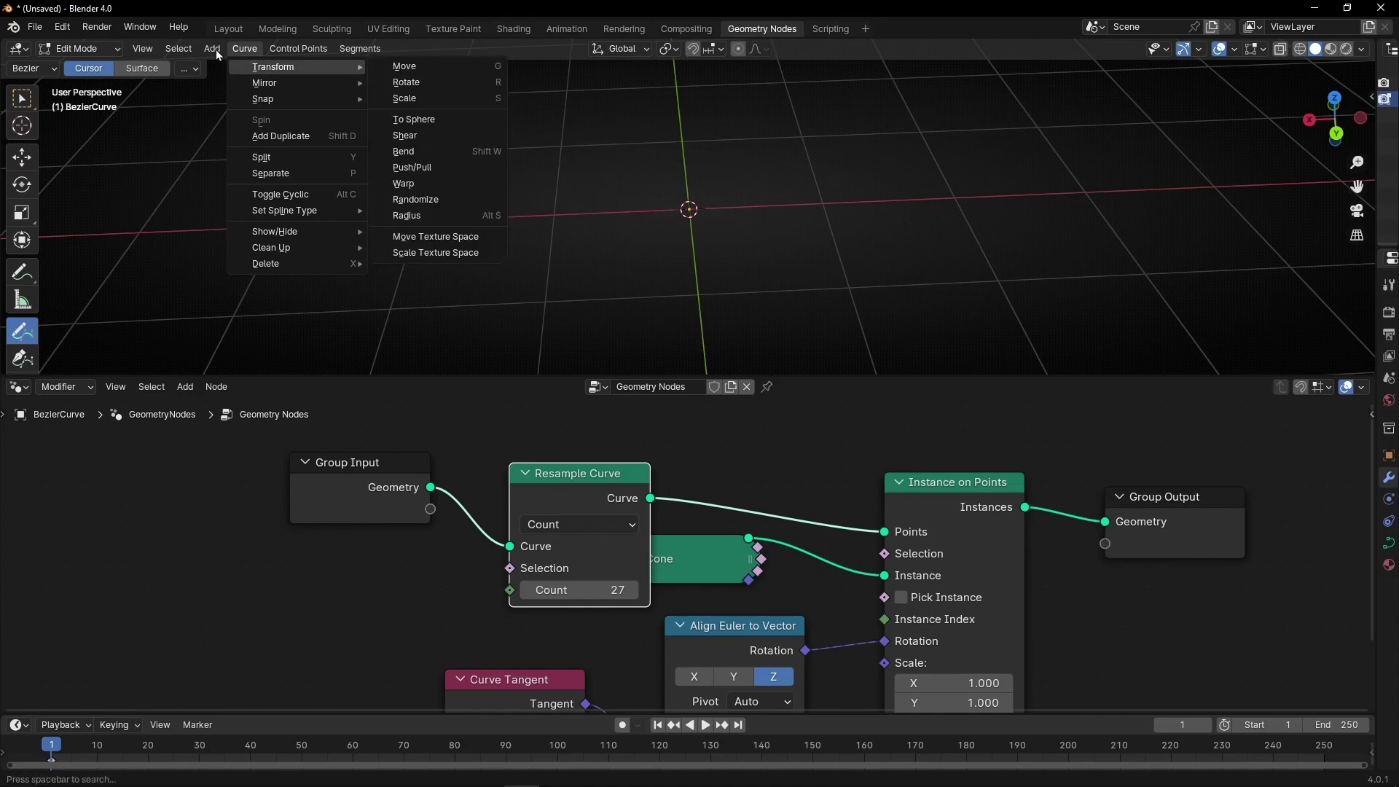
mouse_move(216, 49)
mouse_move(251, 430)
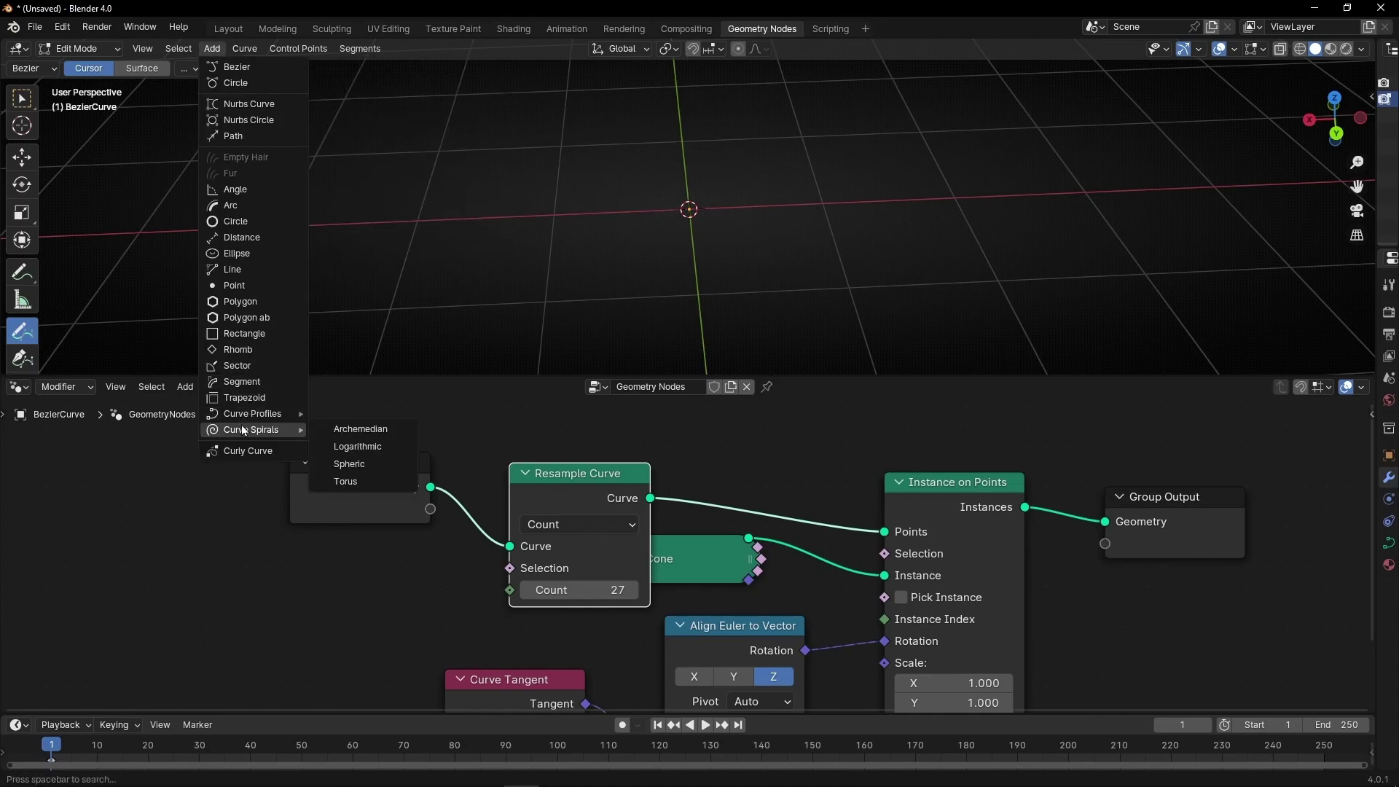
click(348, 429)
Step: Set the spiral height to 1.14 and lower the Resample Curve count to 13
click(117, 363)
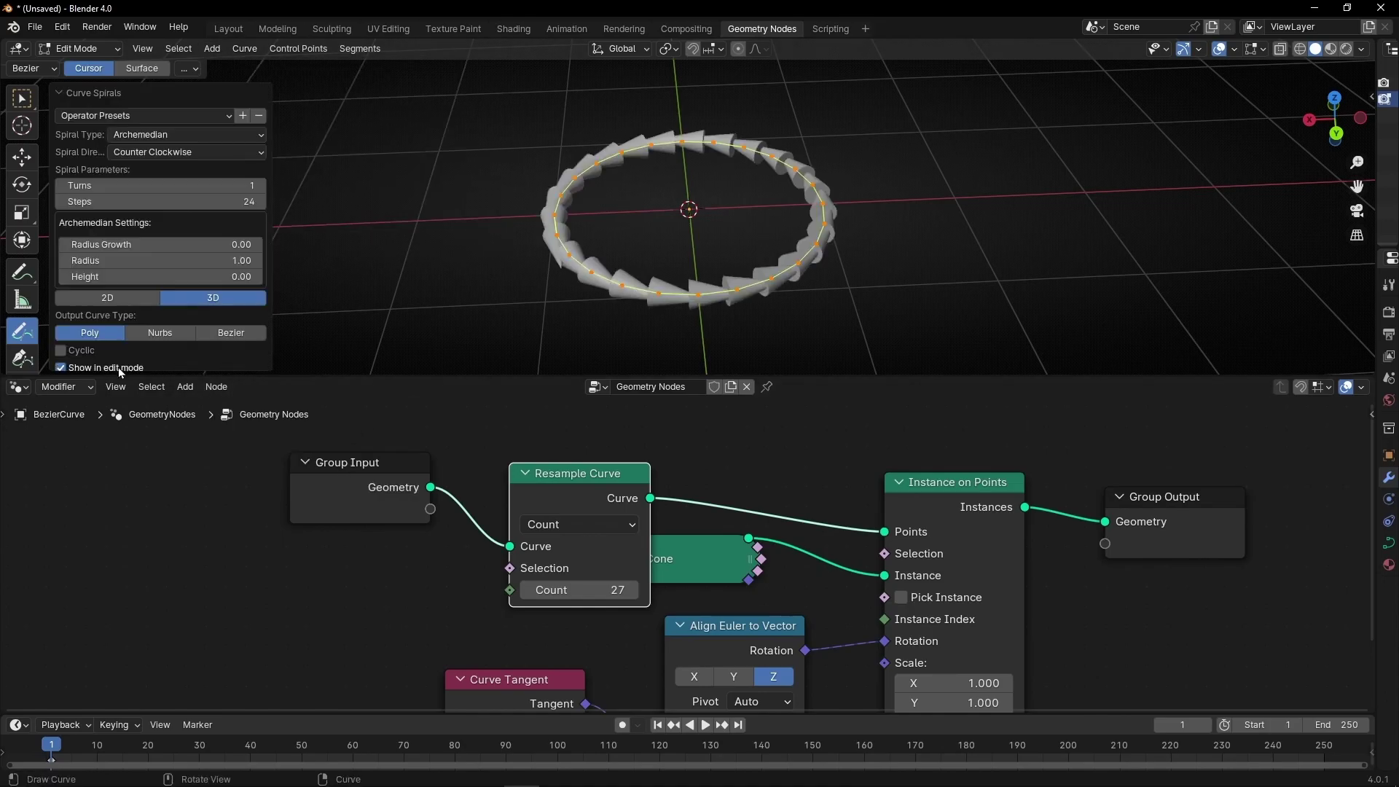
drag(201, 283, 248, 283)
middle_drag(637, 252, 551, 463)
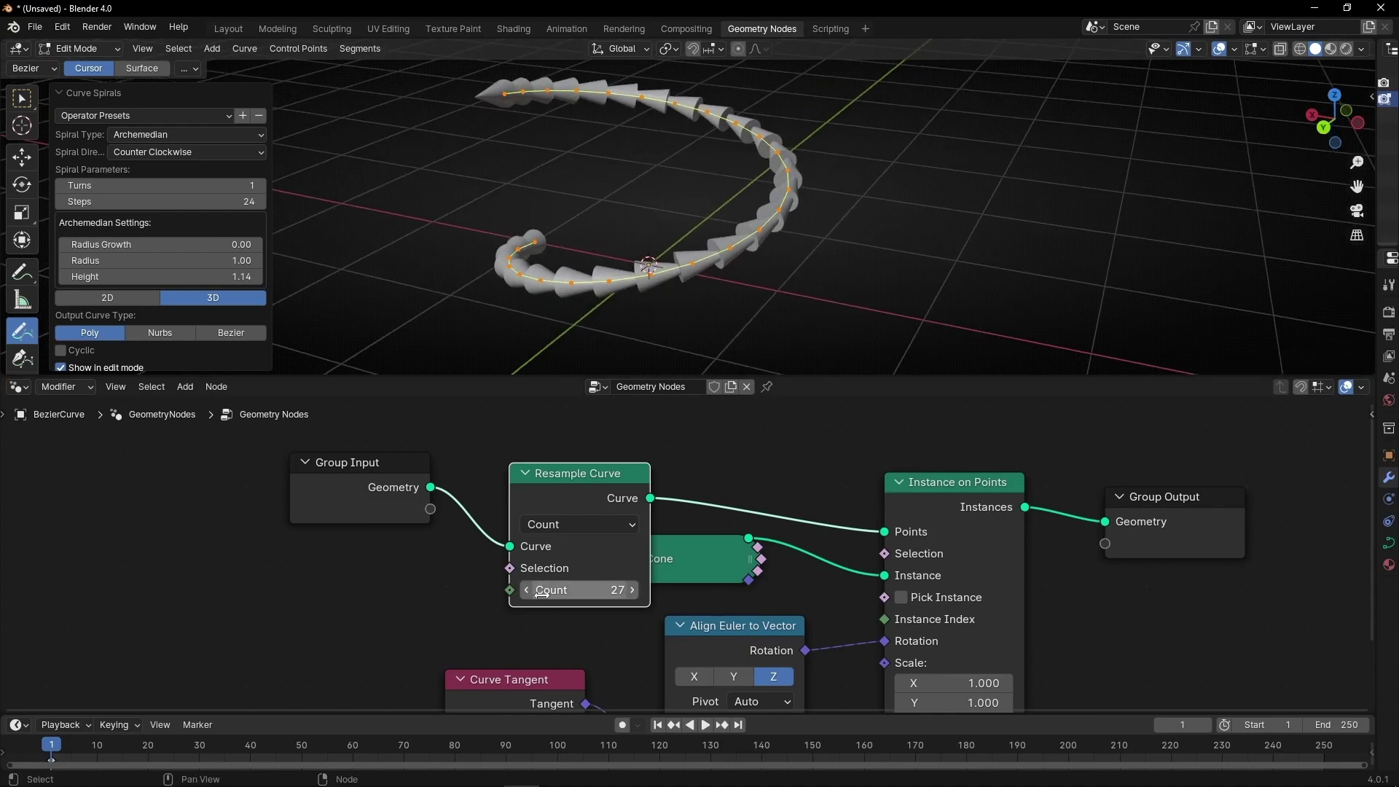
drag(576, 590, 503, 591)
mouse_move(532, 294)
middle_down()
mouse_move(709, 285)
mouse_move(543, 322)
middle_up()
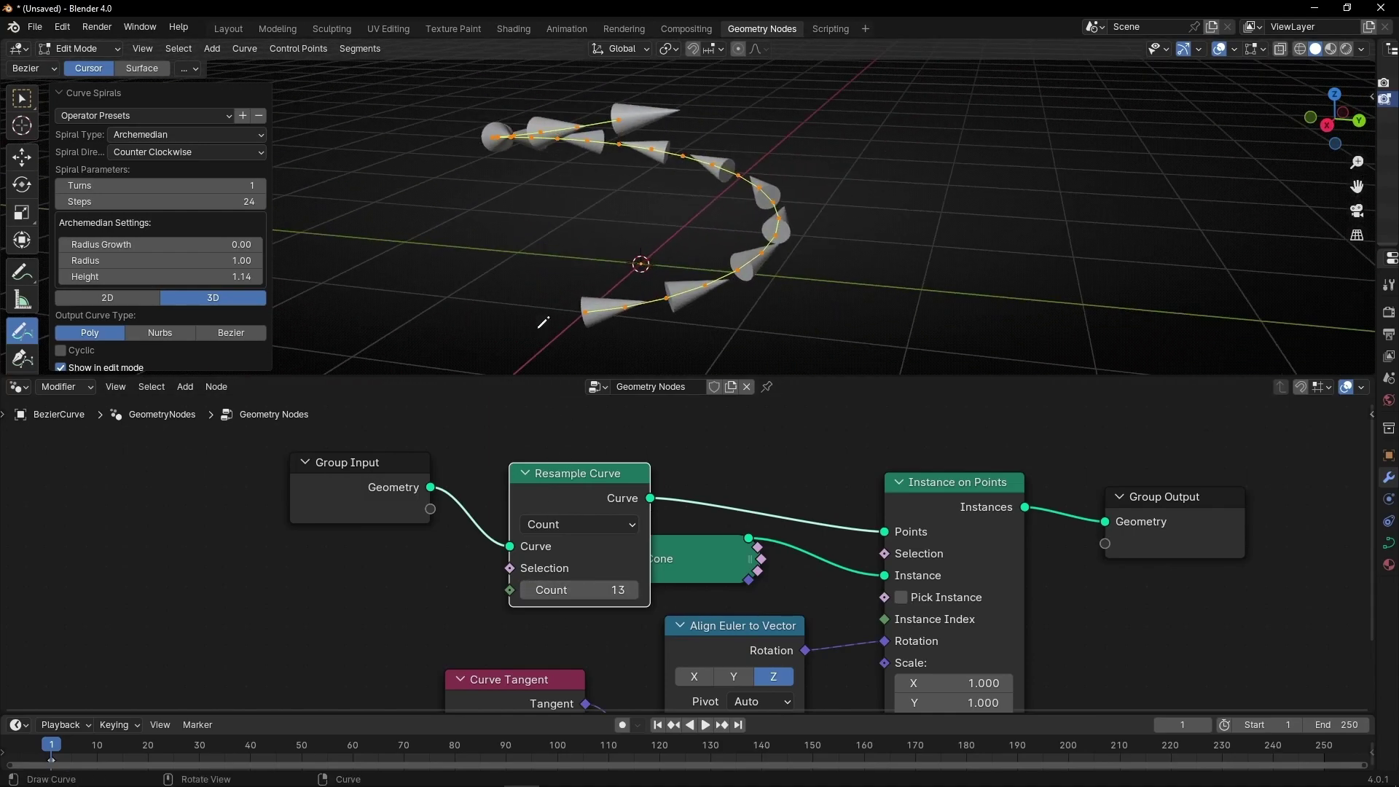
Step: Search 'add' in Preferences > Add-ons to check Add Curve: Extra Objects, then close Preferences
click(62, 26)
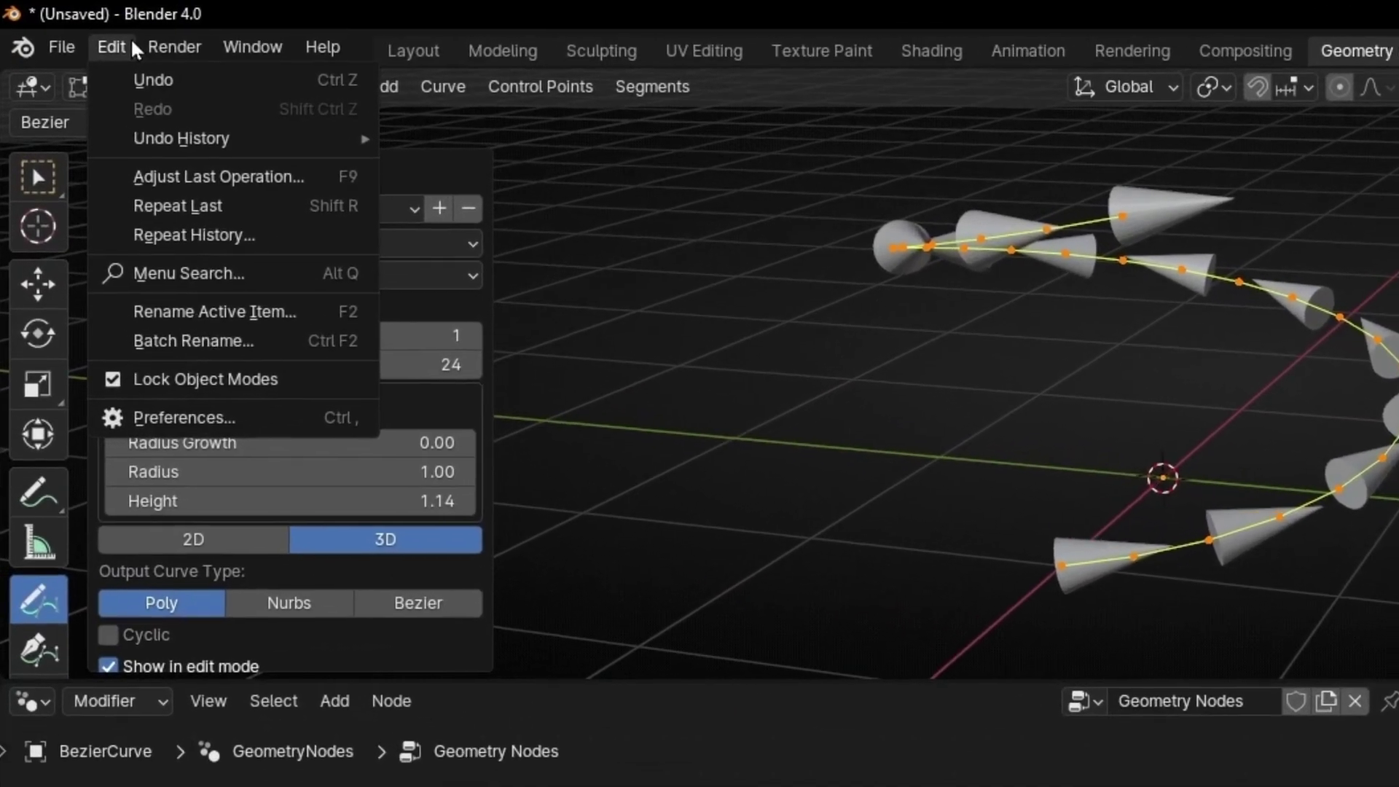
click(98, 233)
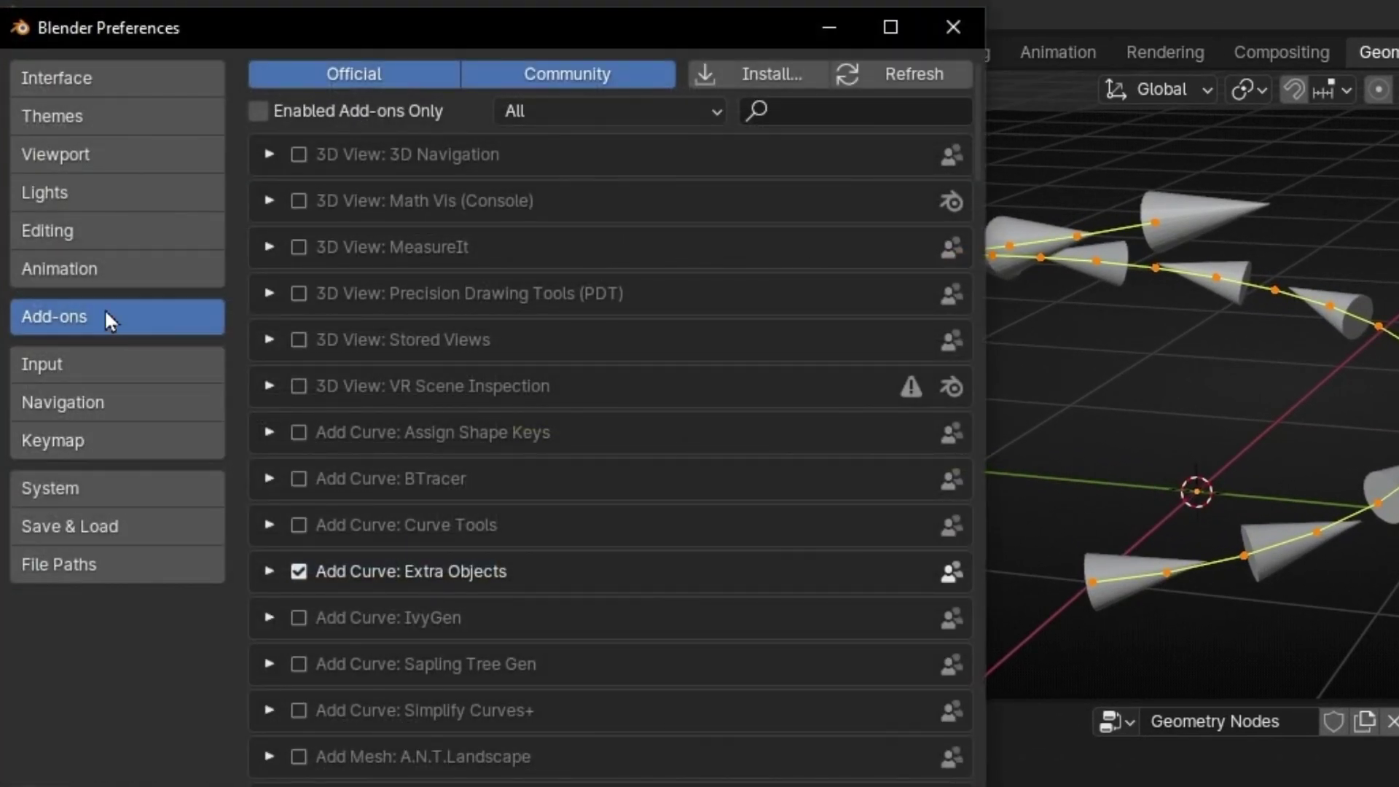
text(add)
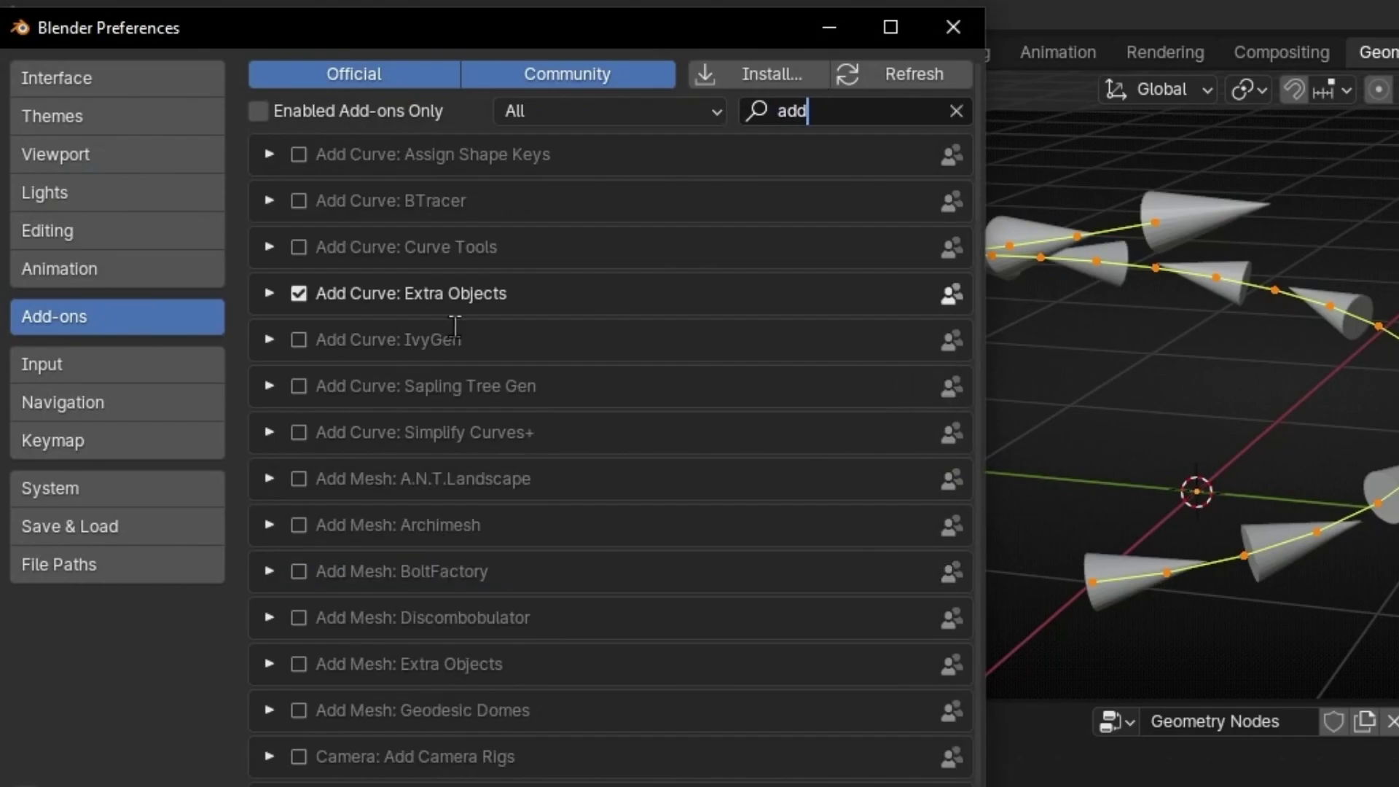
click(945, 29)
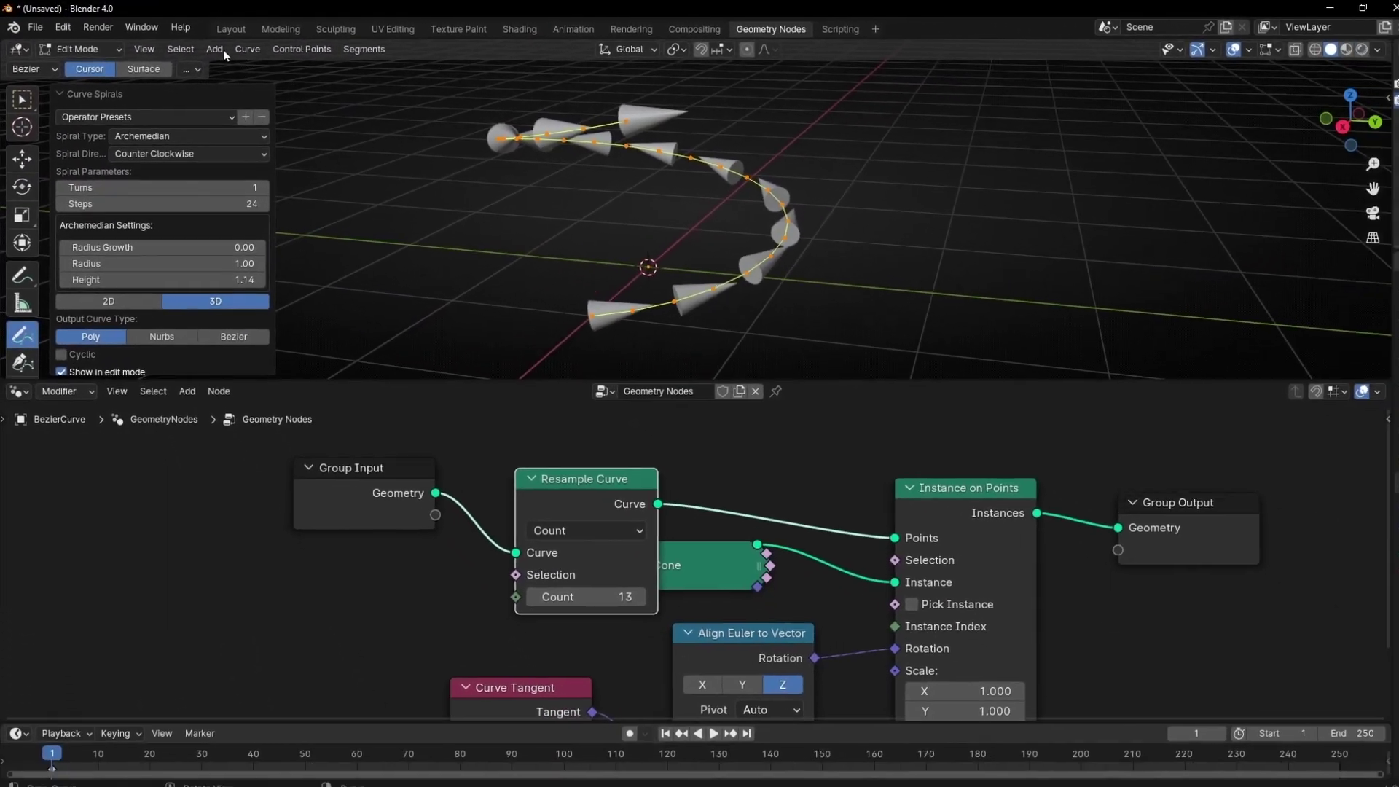
click(390, 89)
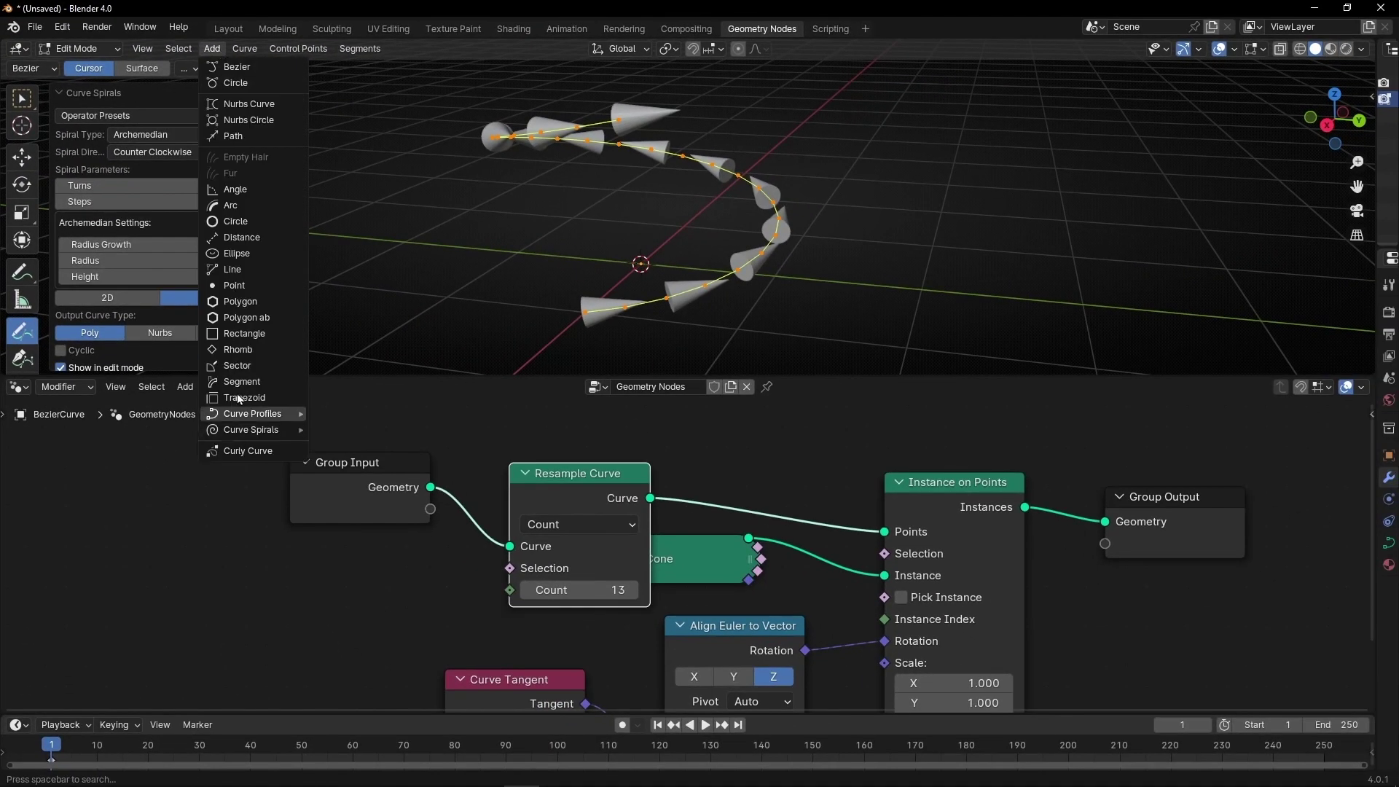